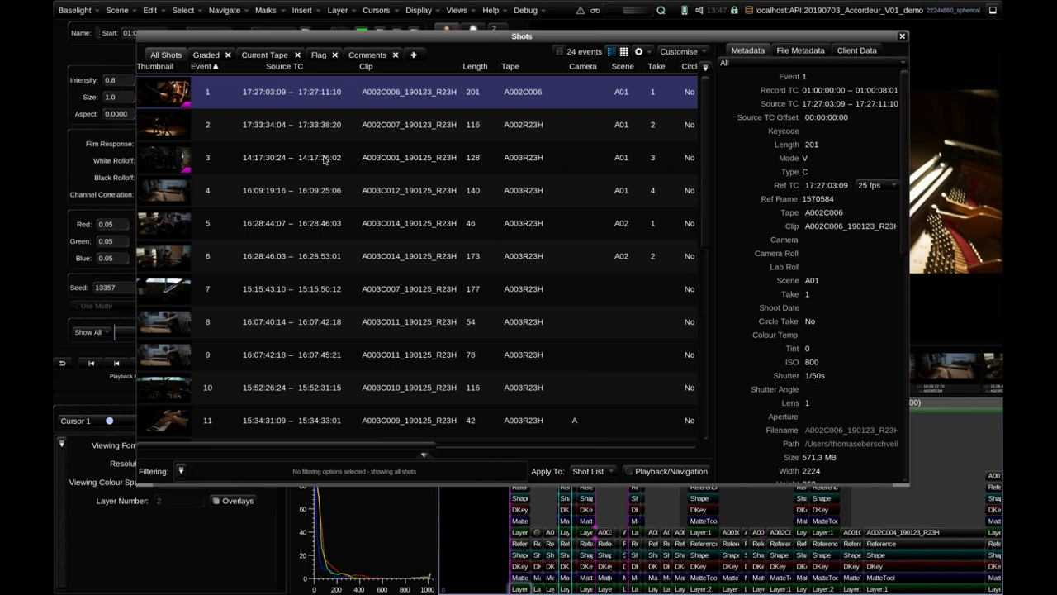
Step: Switch to Chrome, close the Client View page and show the Shots Google Sheet in a screen-filling window
key("super+Tab")
key("super+Tab")
key("super+Tab")
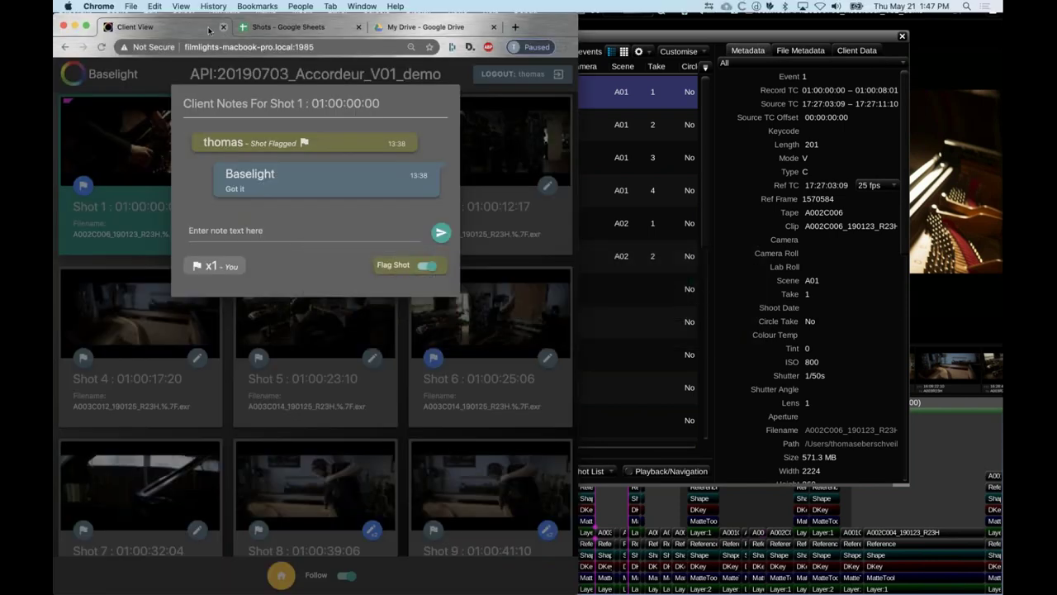
left_click(223, 28)
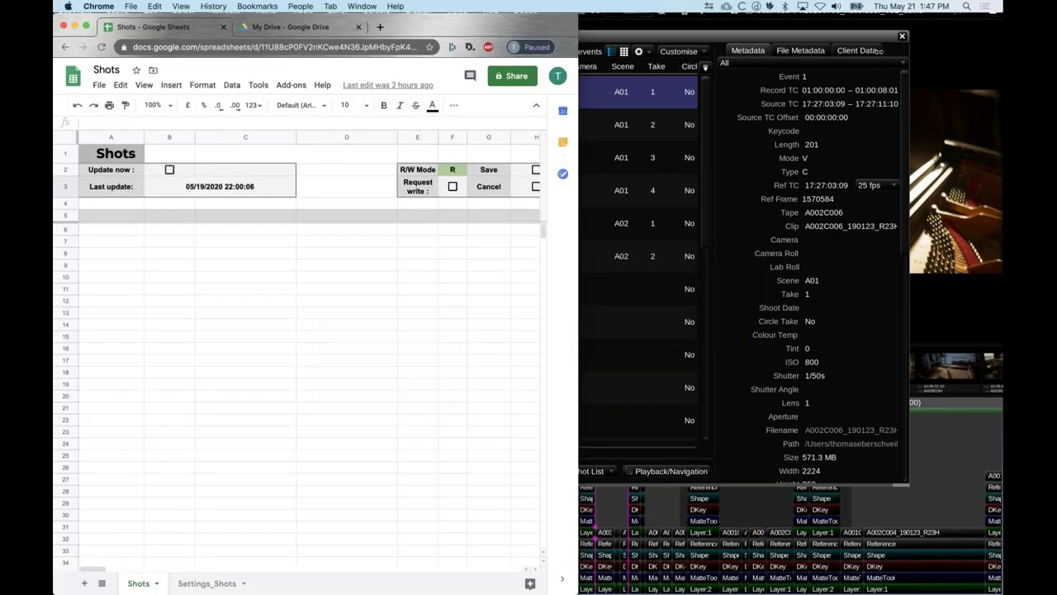
key("ctrl+alt+Return")
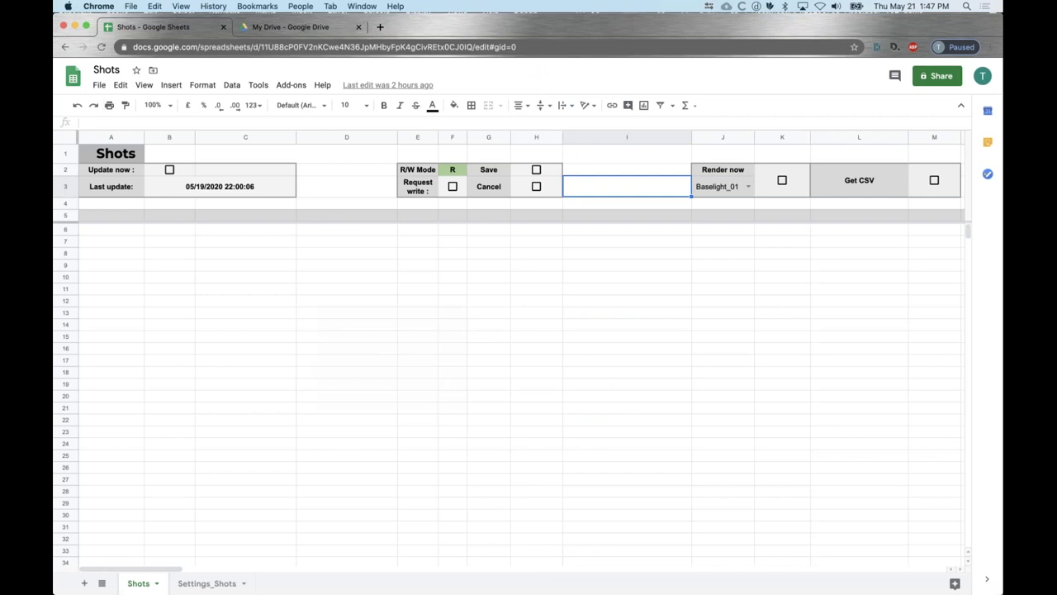
Step: Run the Shots sheet's Update now option to load the Baselight shot data and look through its columns
left_click(171, 316)
left_click(319, 186)
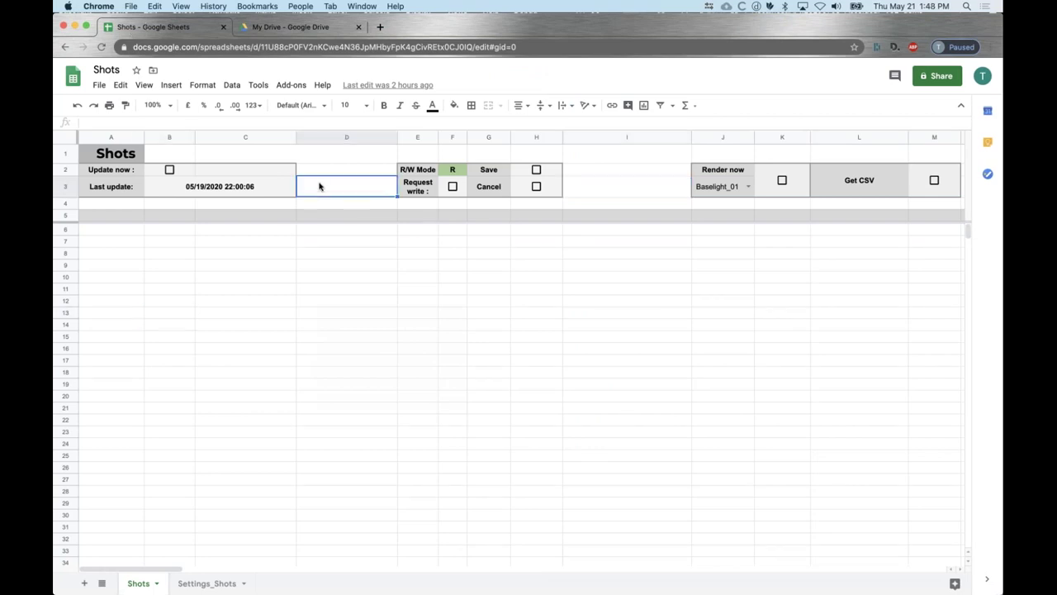
left_click(177, 159)
left_click(169, 171)
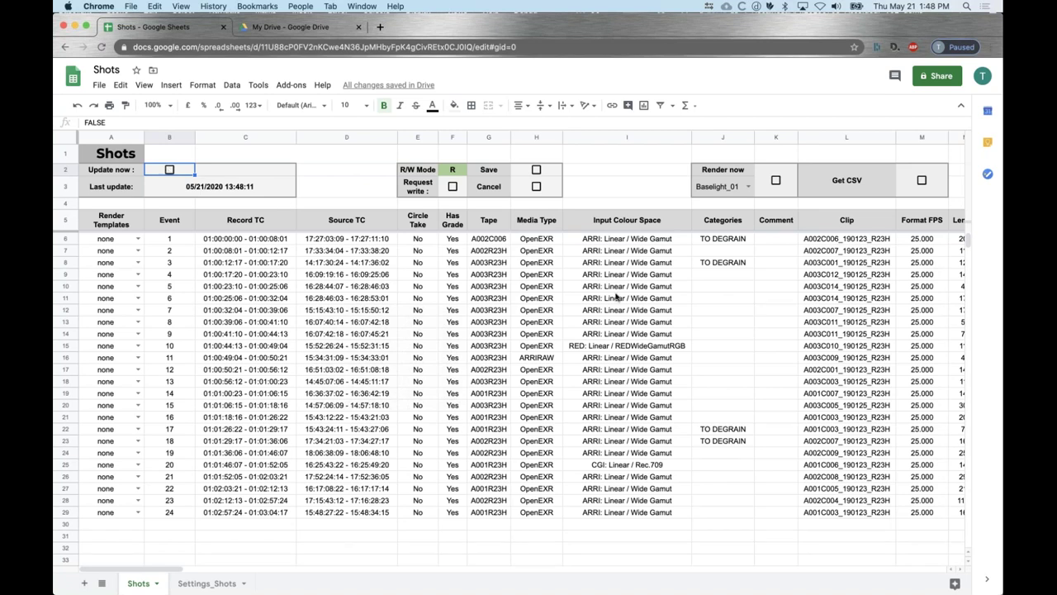
scroll(616, 295, "right", 10)
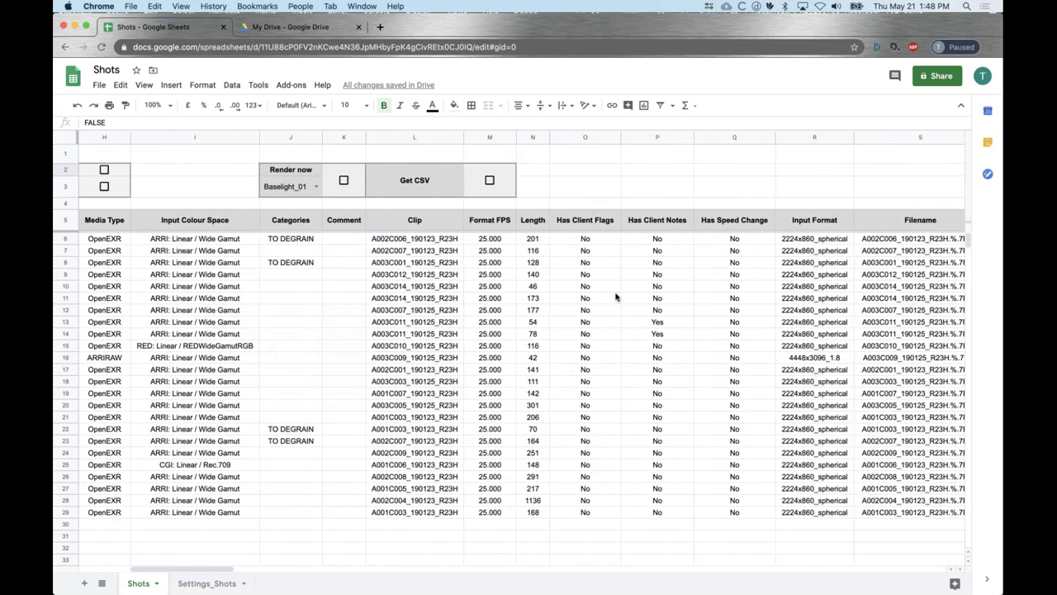
scroll(615, 295, "right", 2)
scroll(615, 295, "left", 8)
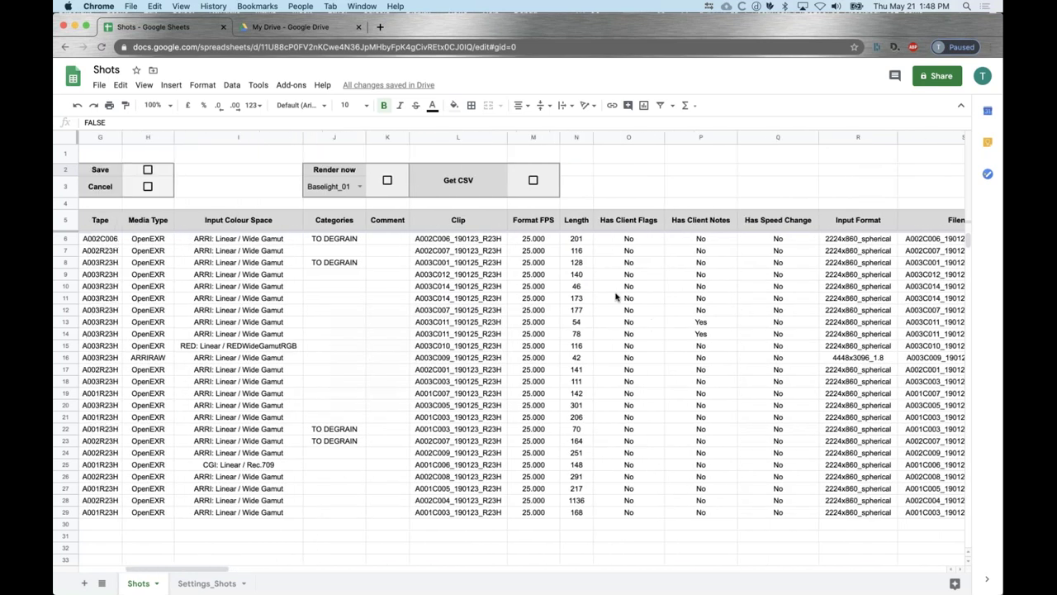
scroll(615, 296, "left", 4)
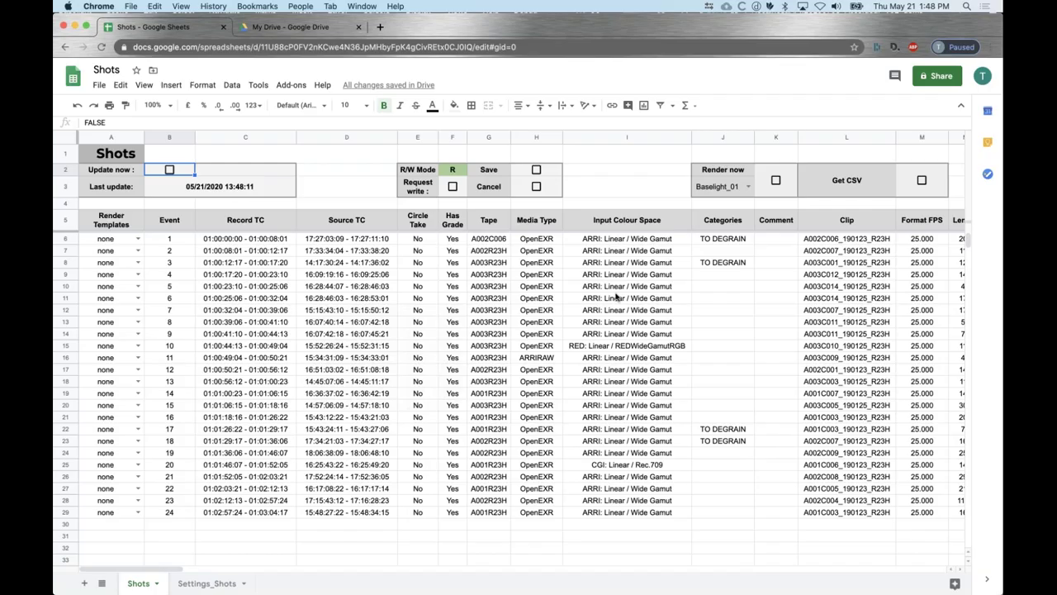
Step: Switch to Baselight and enter the comments Test01 for shot 1 and Test02 for shot 2 in the Shots list
key("super+Tab")
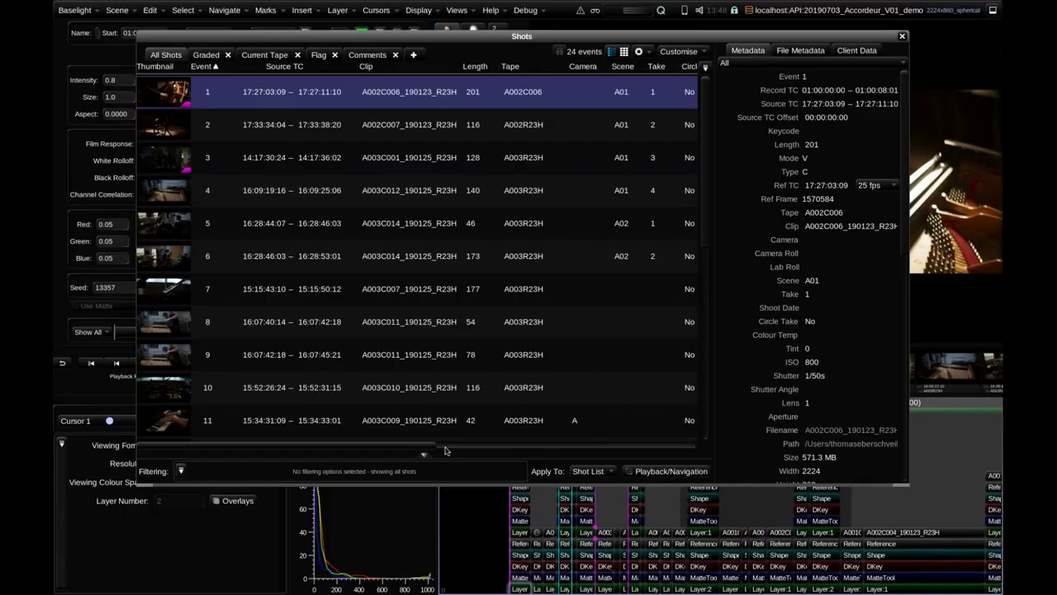
left_click_drag(425, 450, 609, 451)
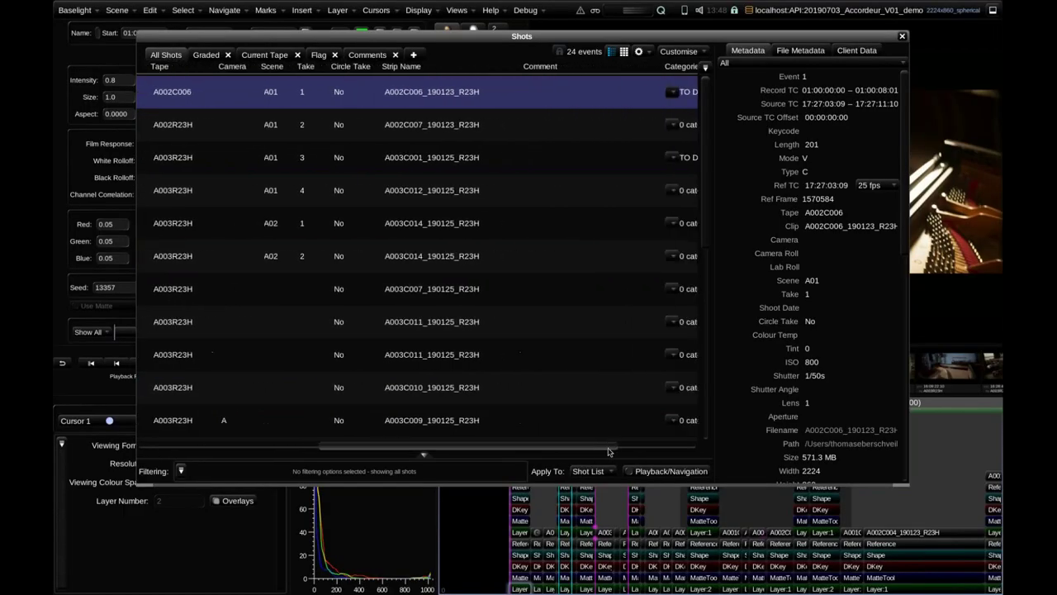
left_click(542, 92)
type("Test01")
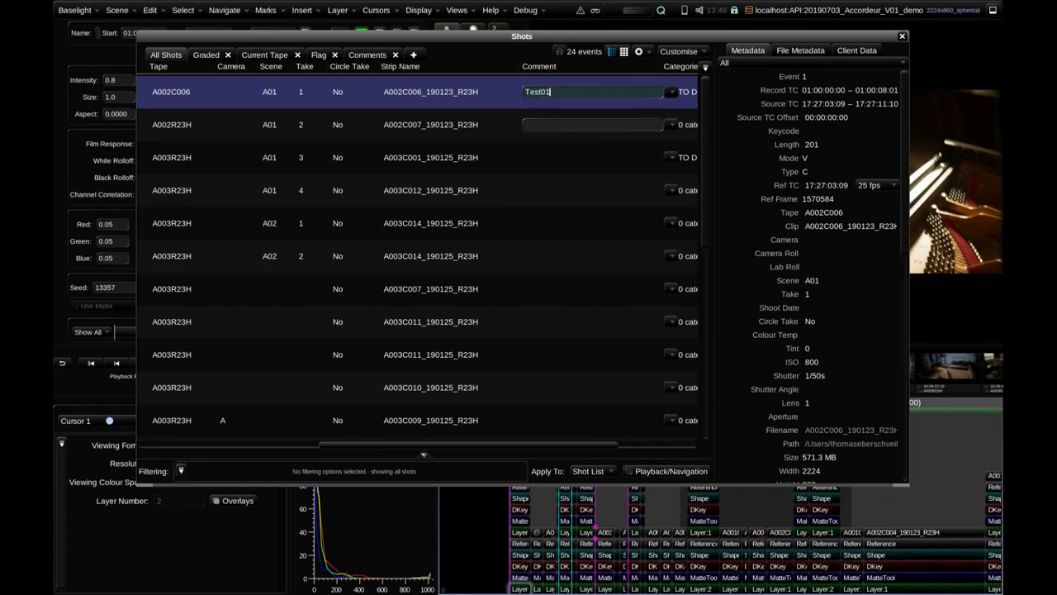
left_click(578, 124)
type("Test02")
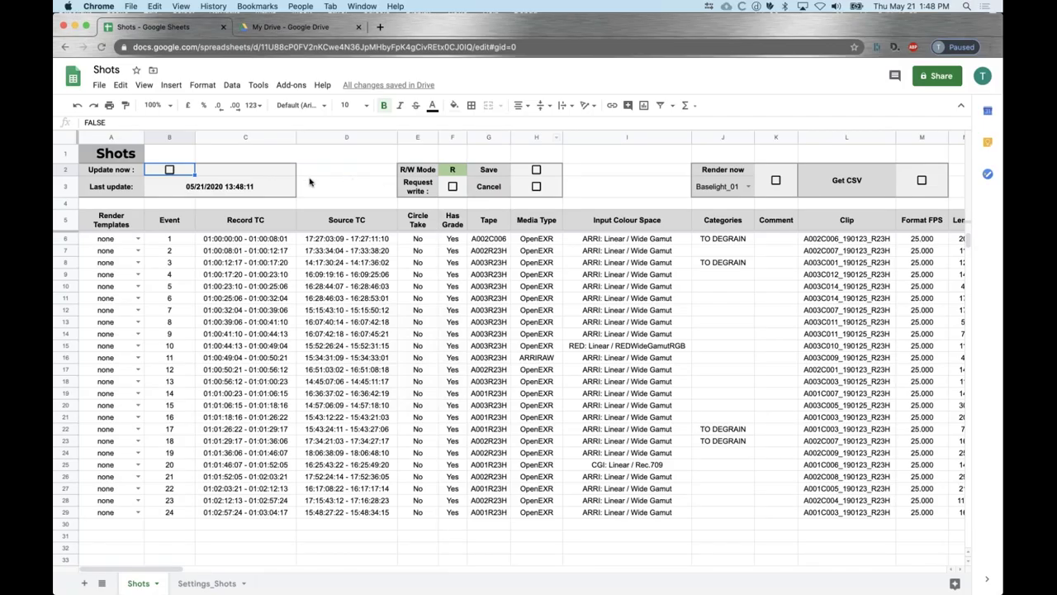
Step: Return to the Shots sheet in Chrome, update it again and check the Comment column for the first events
left_click(312, 181)
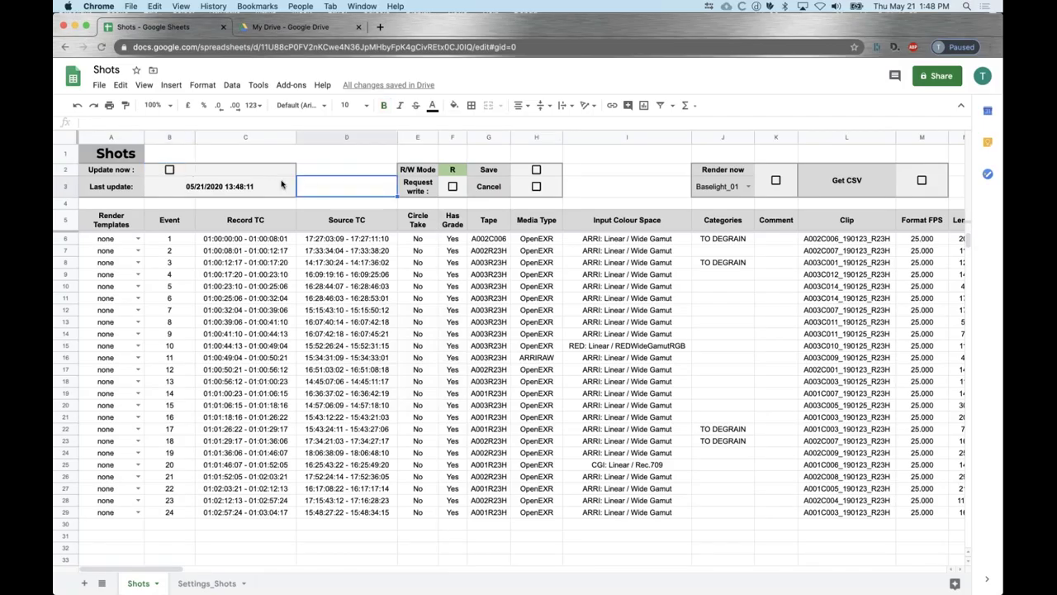
left_click(169, 170)
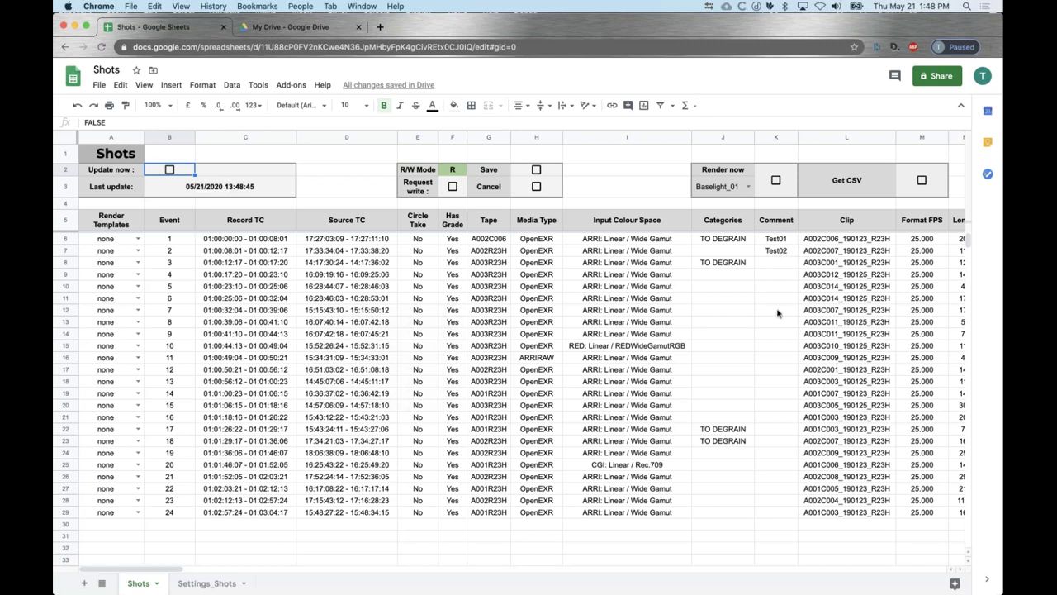
left_click_drag(777, 313, 774, 239)
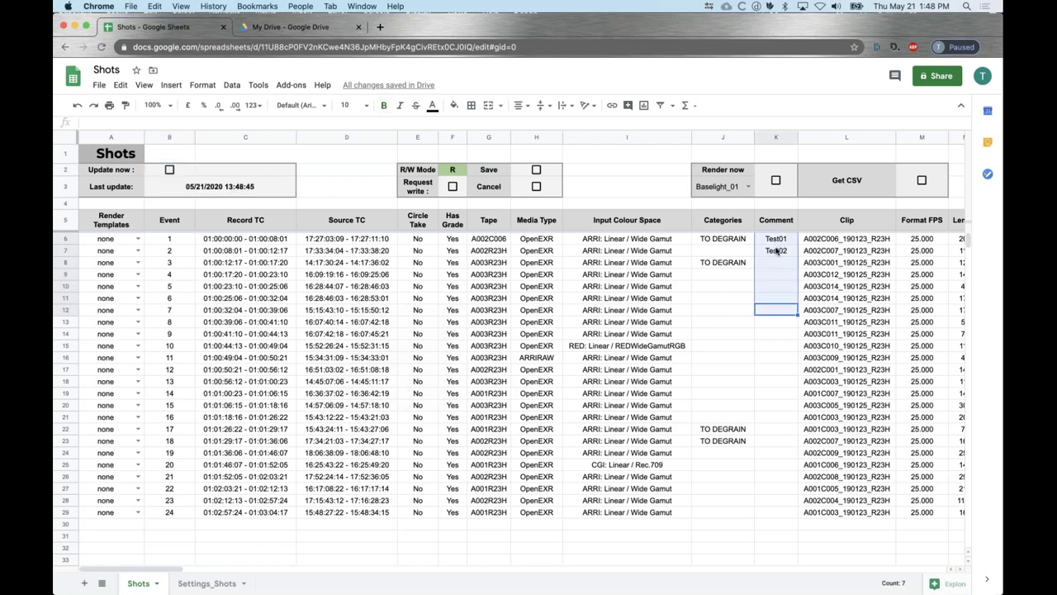
left_click(778, 287)
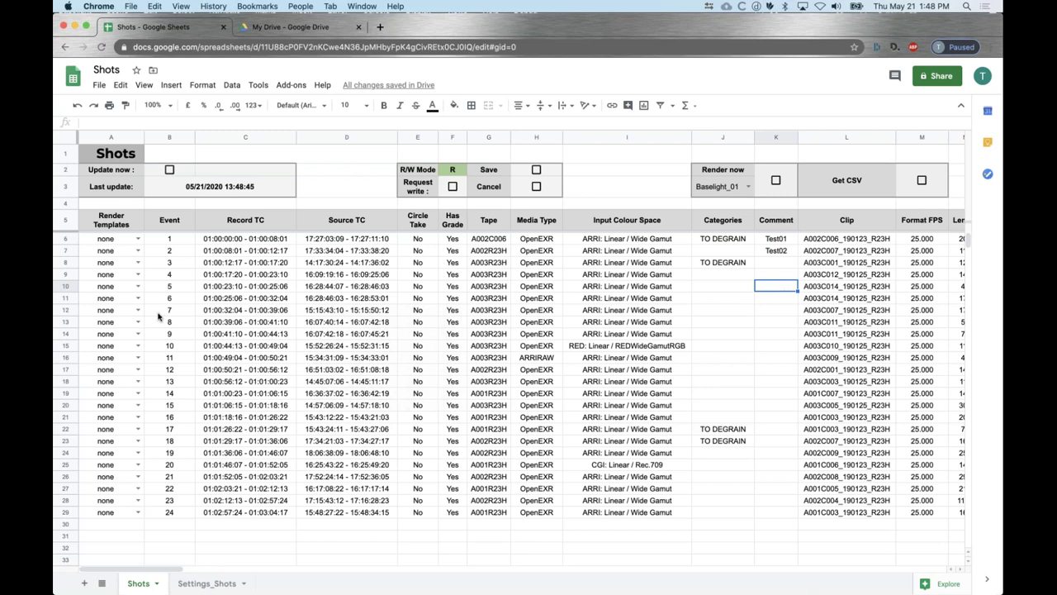
Step: Clear the Event through Categories cells for events 14 to 24, and undo the deletion
left_click_drag(168, 392, 717, 554)
key("Delete")
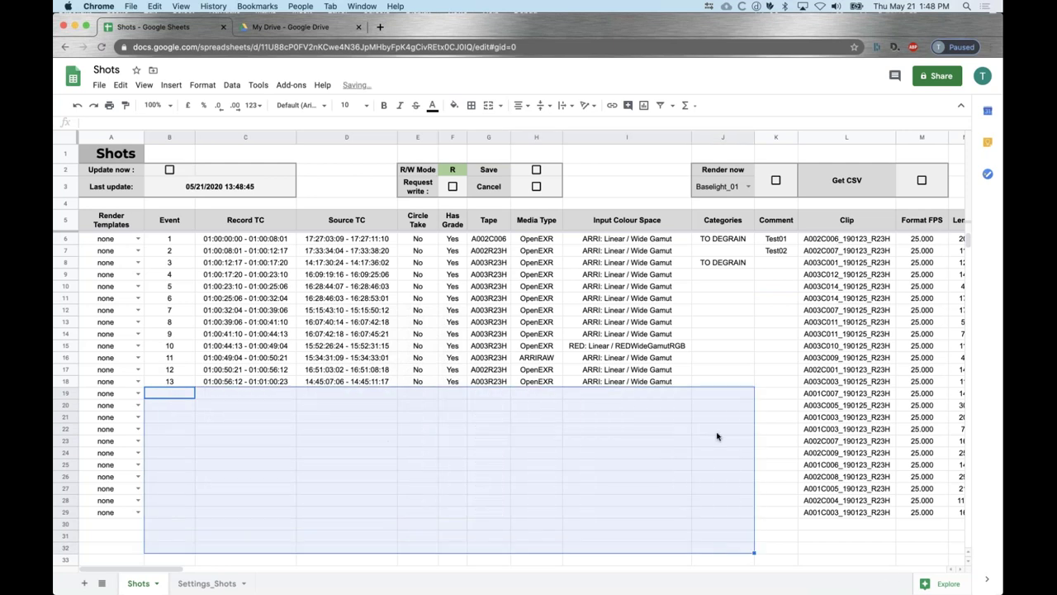
left_click(705, 358)
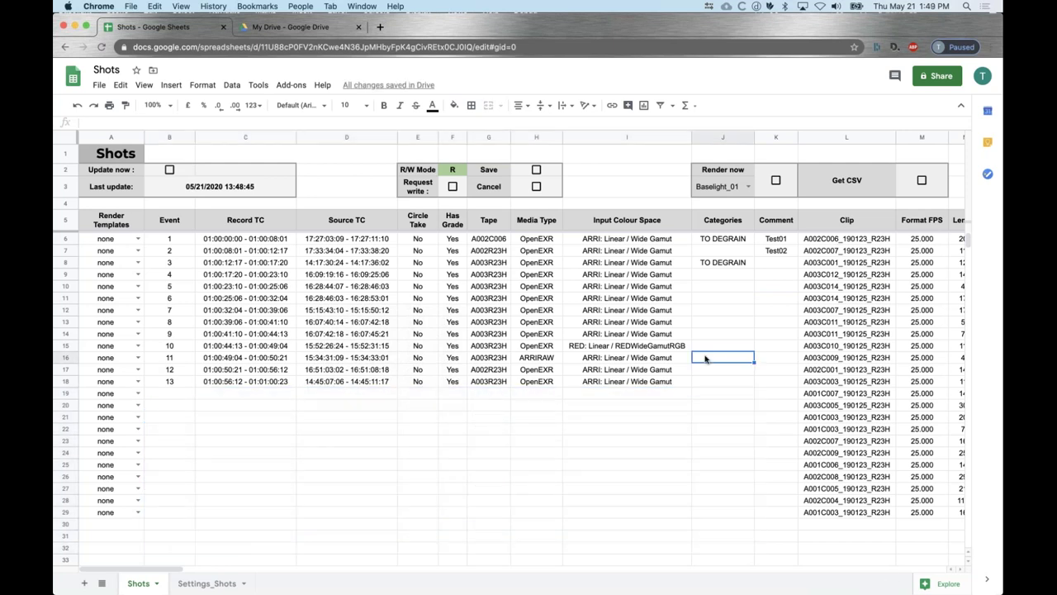
key("super+z")
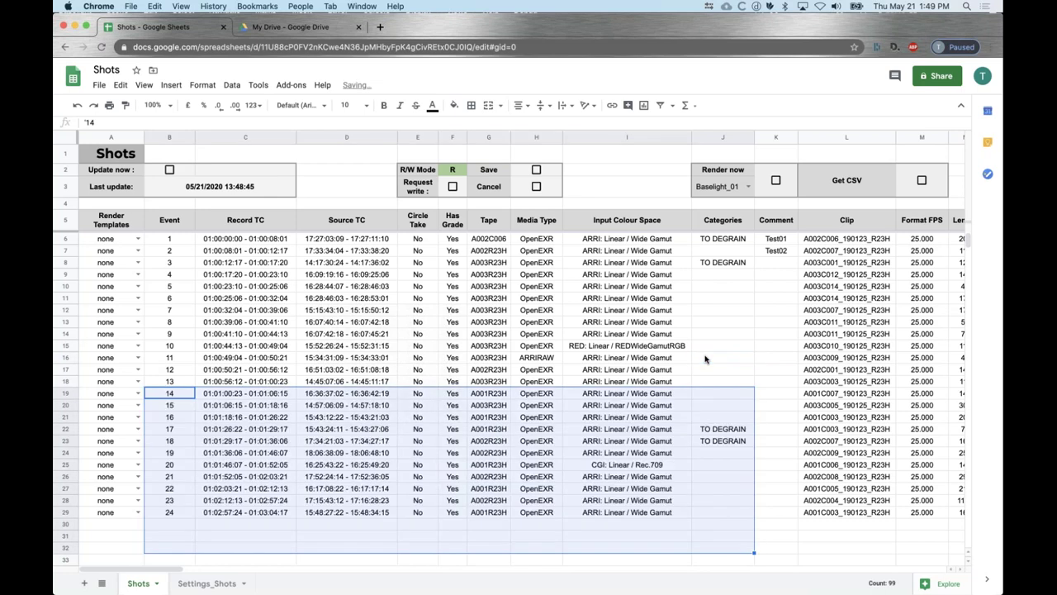
left_click(705, 357)
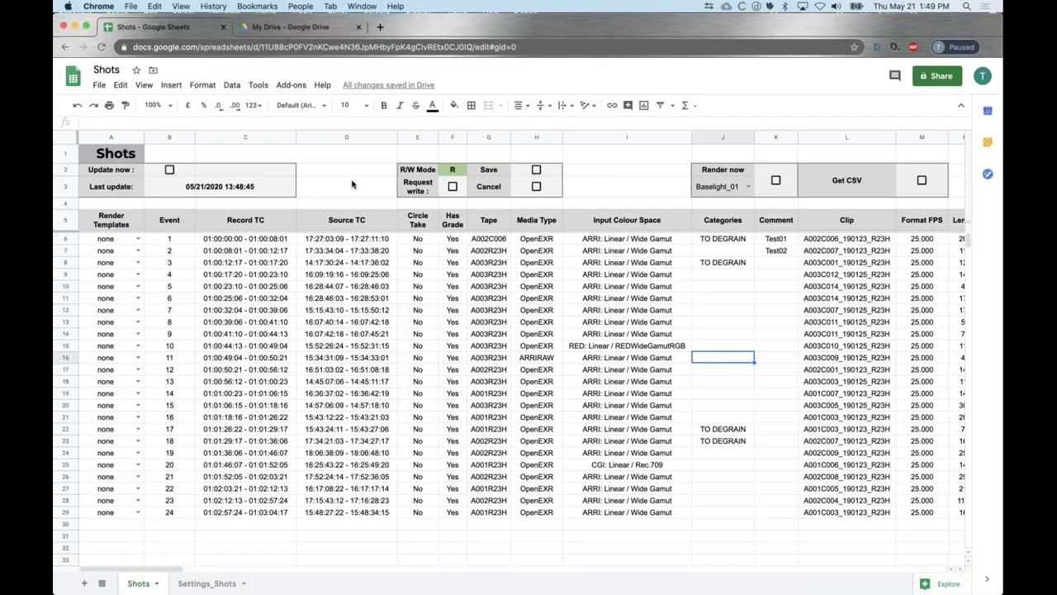
Step: Request write access for the sheet and extend the Test01, Test02 comment series down to Test07 for event 7
left_click(352, 183)
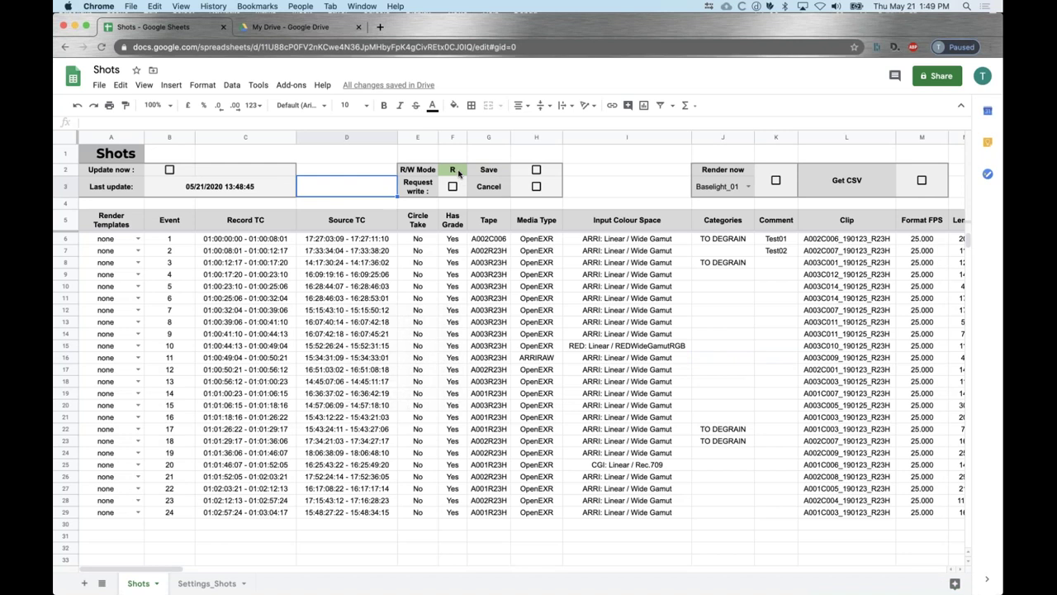
left_click(453, 188)
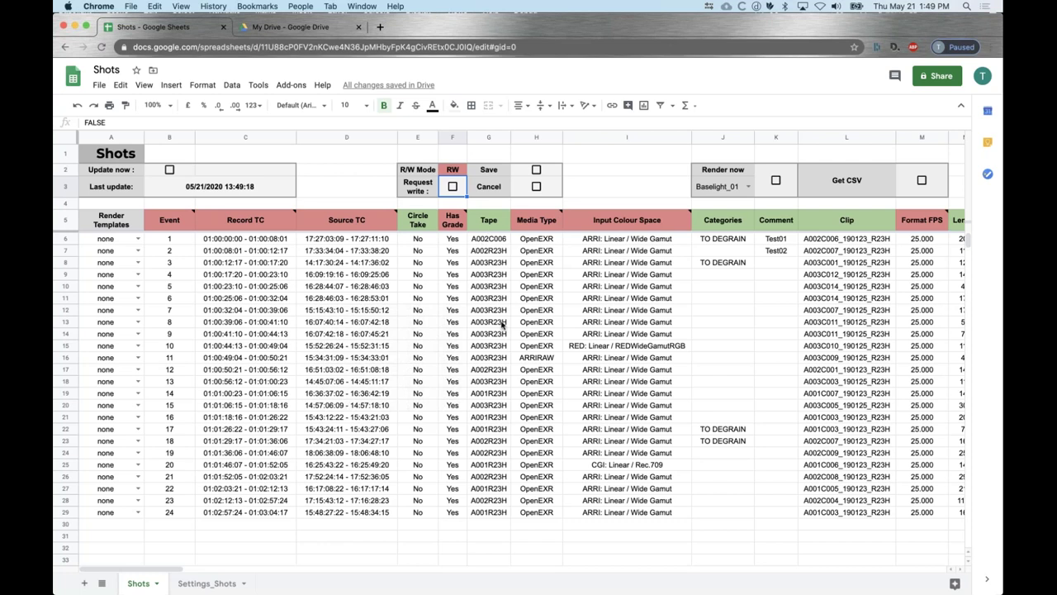
left_click(783, 240)
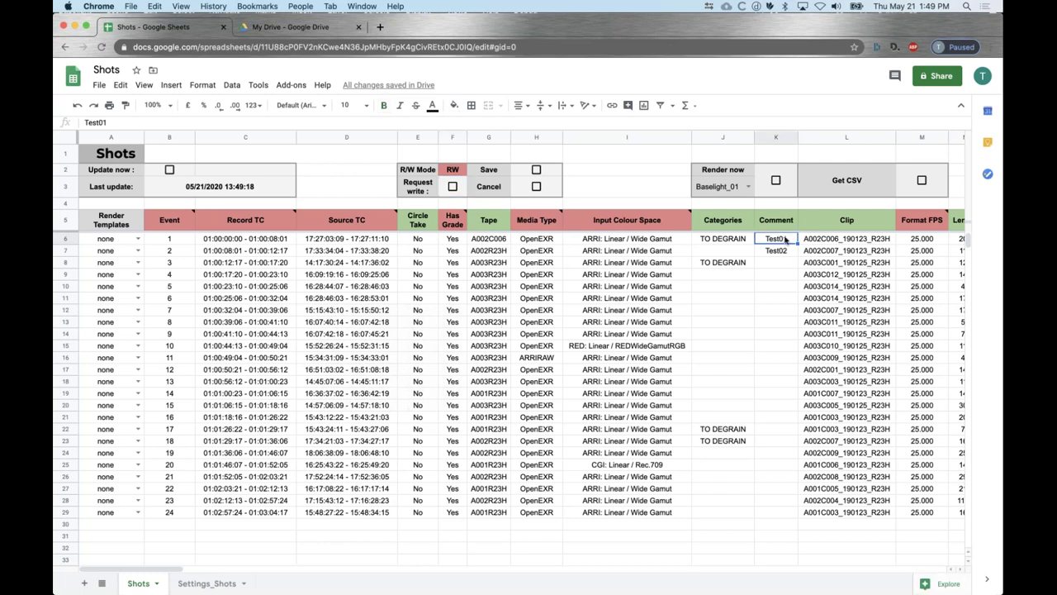
left_click(784, 252)
left_click_drag(783, 242, 784, 312)
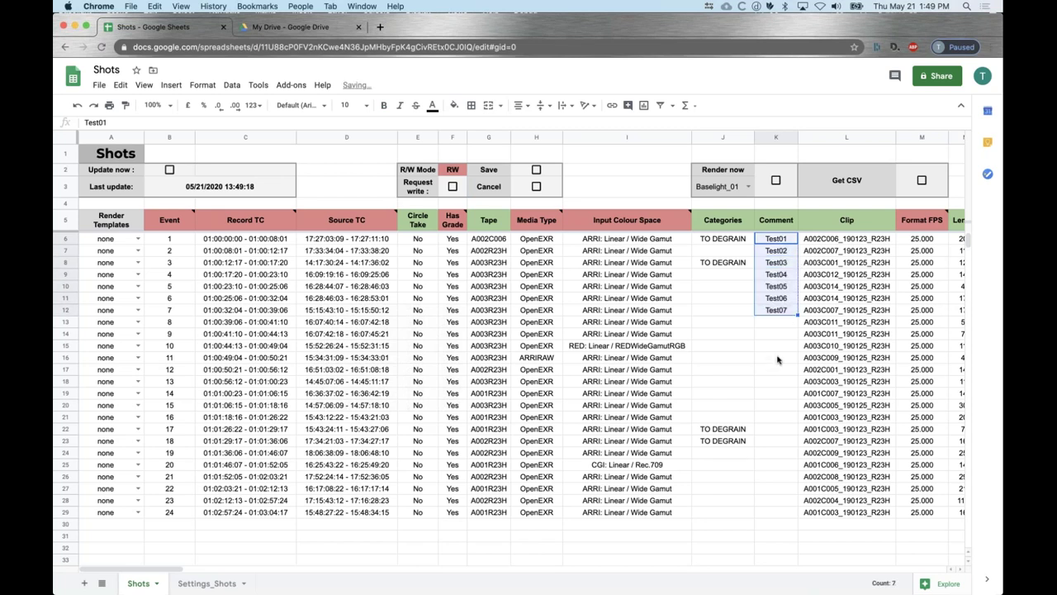
left_click(777, 358)
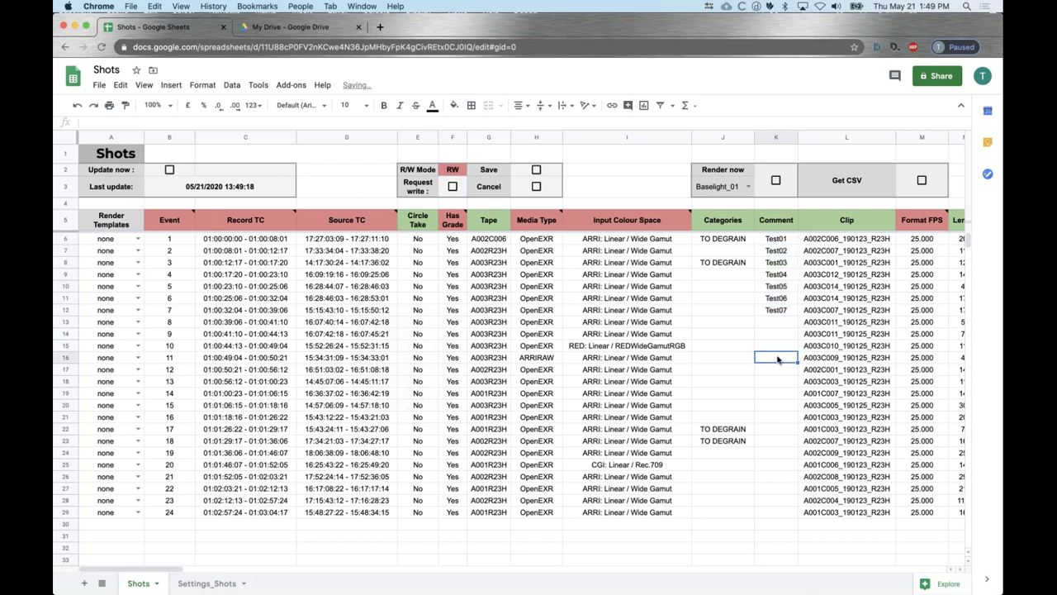
Step: Set Circle Take to Yes for event 1 and fill it down to all events through 24
left_click(418, 239)
type("Yes")
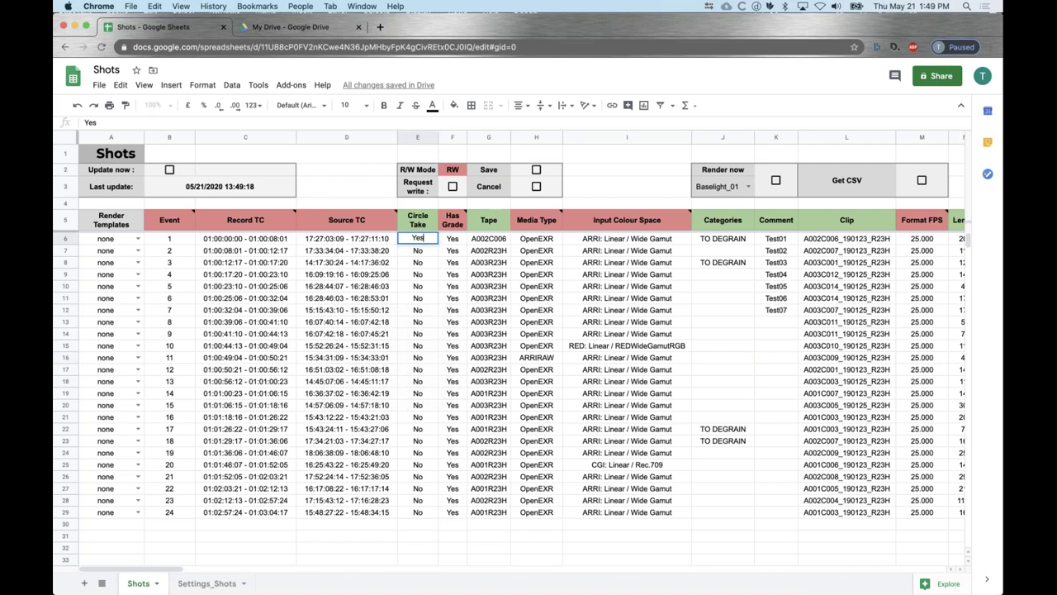
left_click_drag(438, 243, 438, 513)
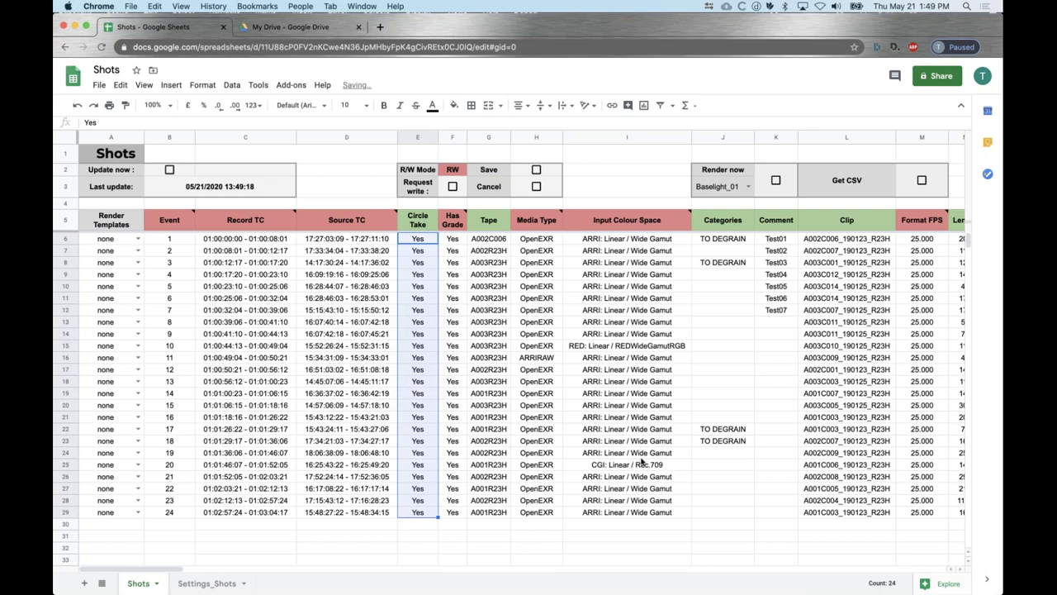
left_click(641, 456)
Step: Fill the Scene column with A03 for events 7 to 9
scroll(642, 460, "right", 10)
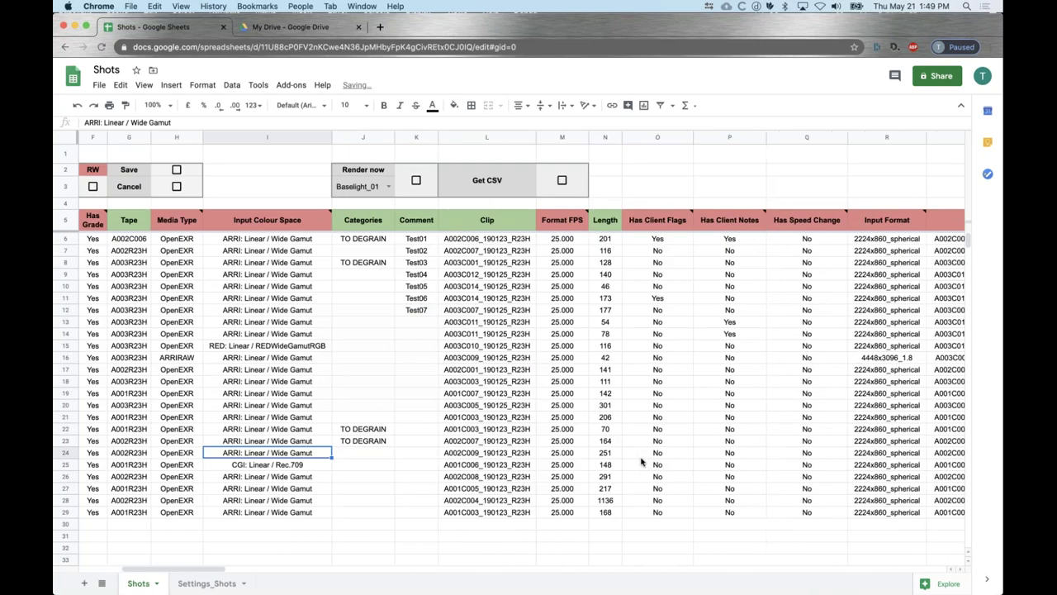
scroll(640, 460, "right", 5)
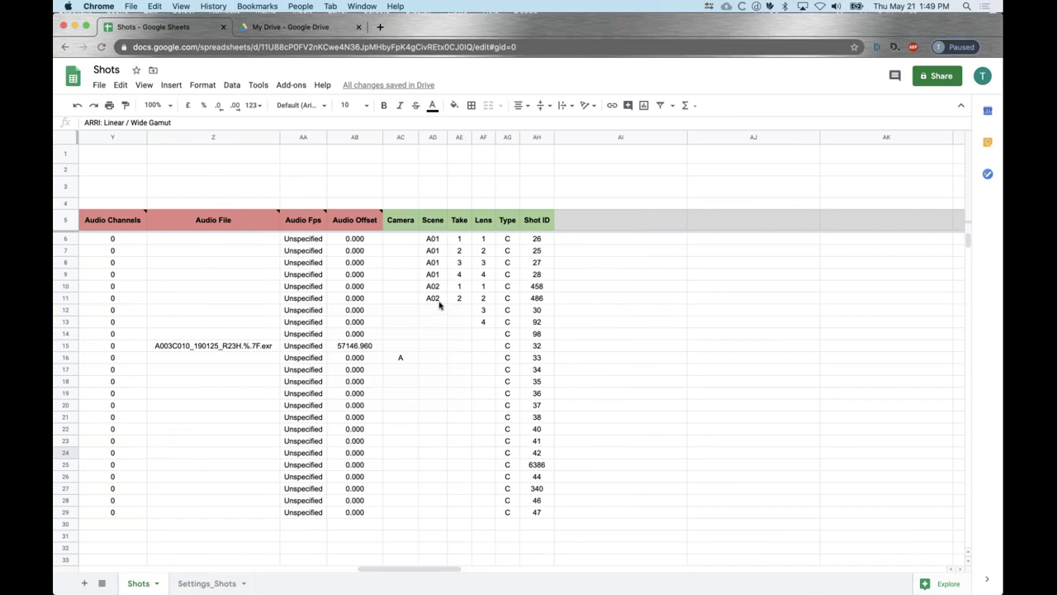
left_click(436, 299)
left_click_drag(446, 303, 434, 335)
left_click(439, 314)
type("A03 A03")
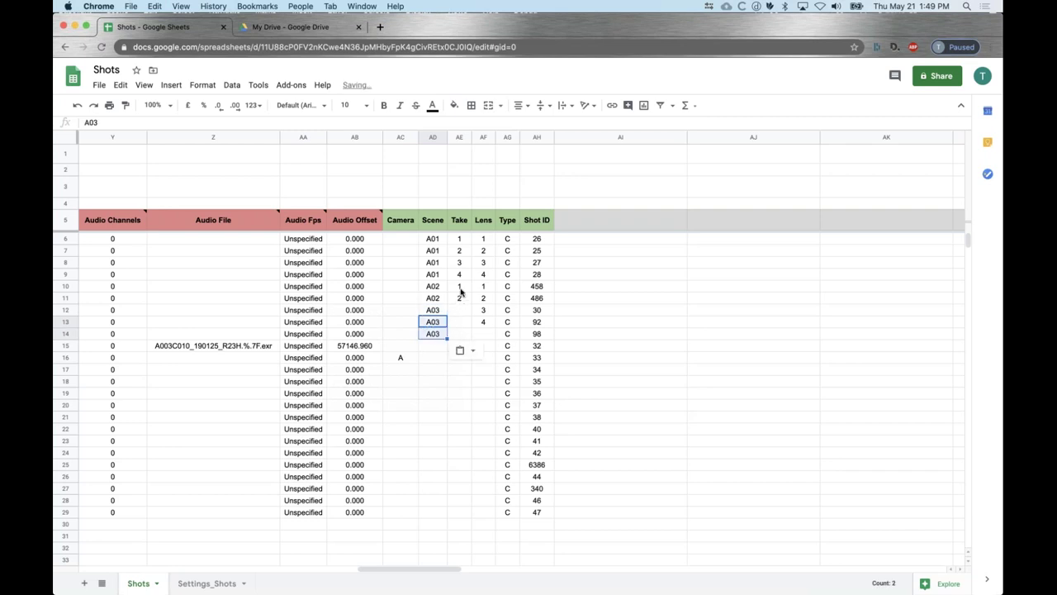
Step: Number the takes of the three scene A03 shots 1, 2 and 3 in the Take column
left_click(459, 310)
type("1")
key("Return")
type("2")
key("Return")
type("3")
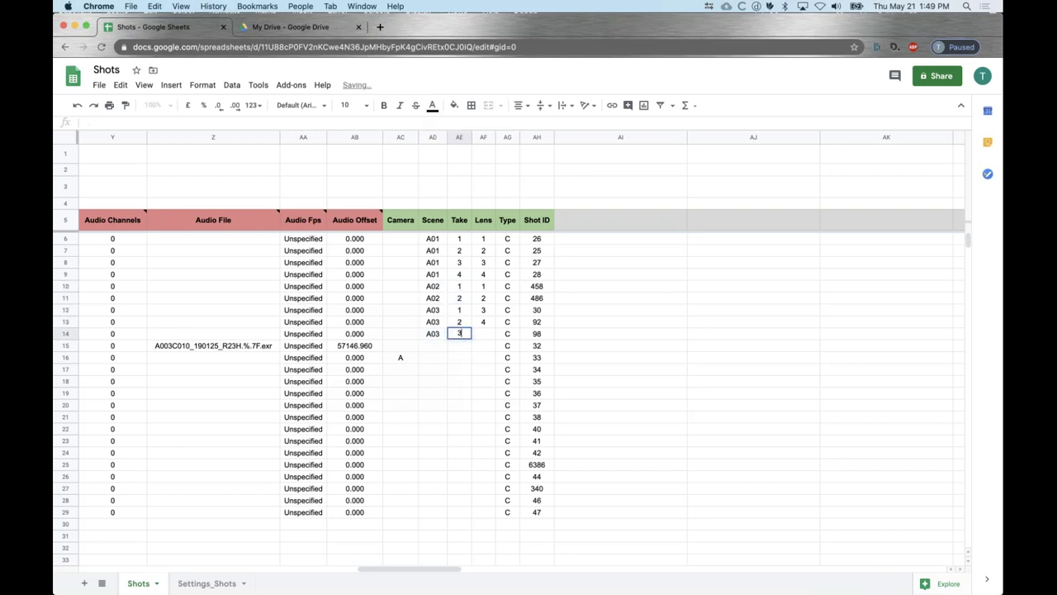
left_click(458, 381)
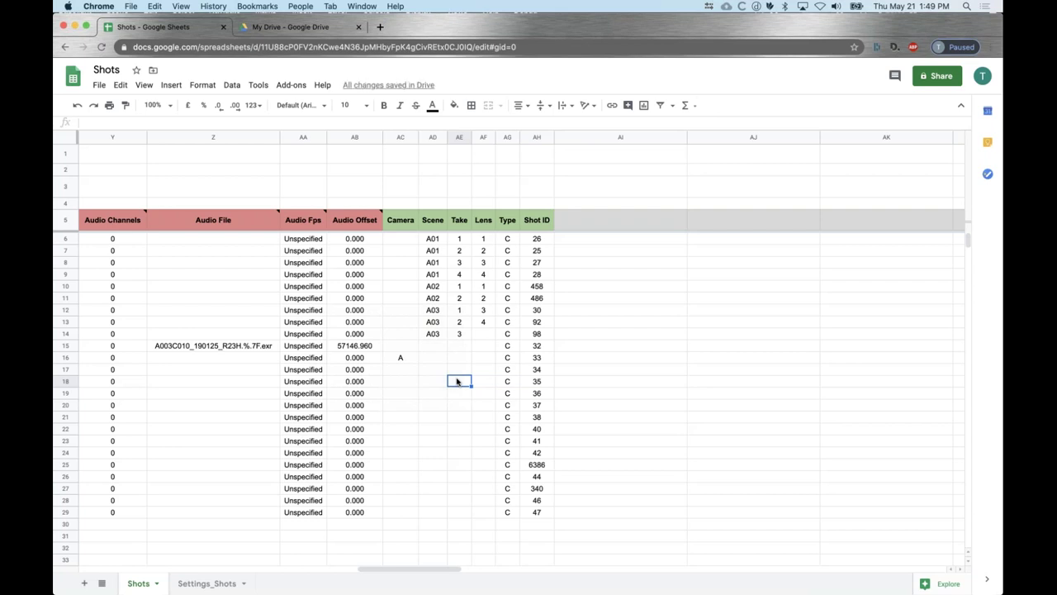
scroll(457, 380, "left", 20)
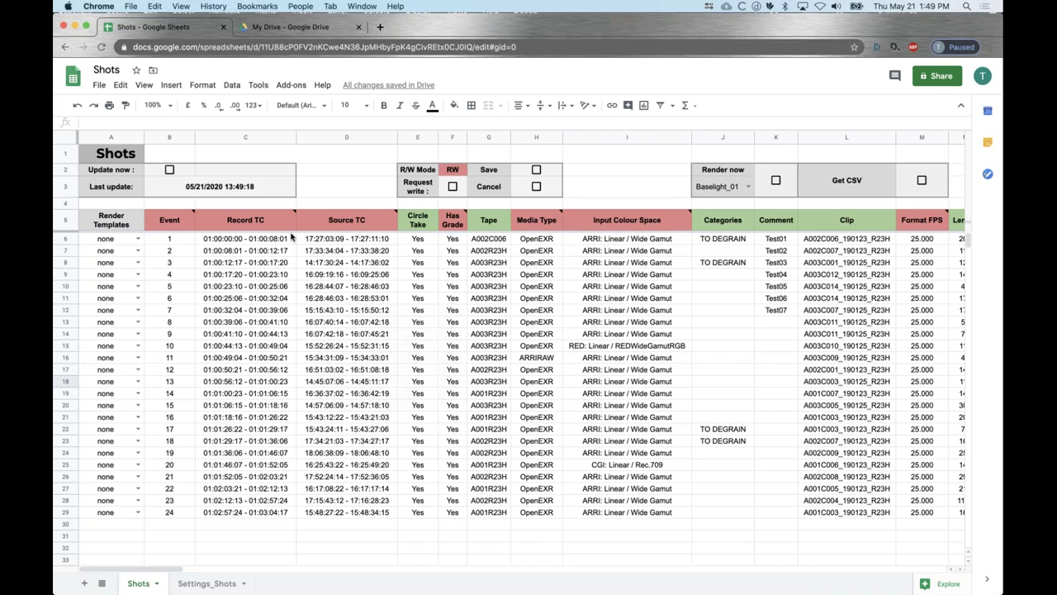
left_click(537, 249)
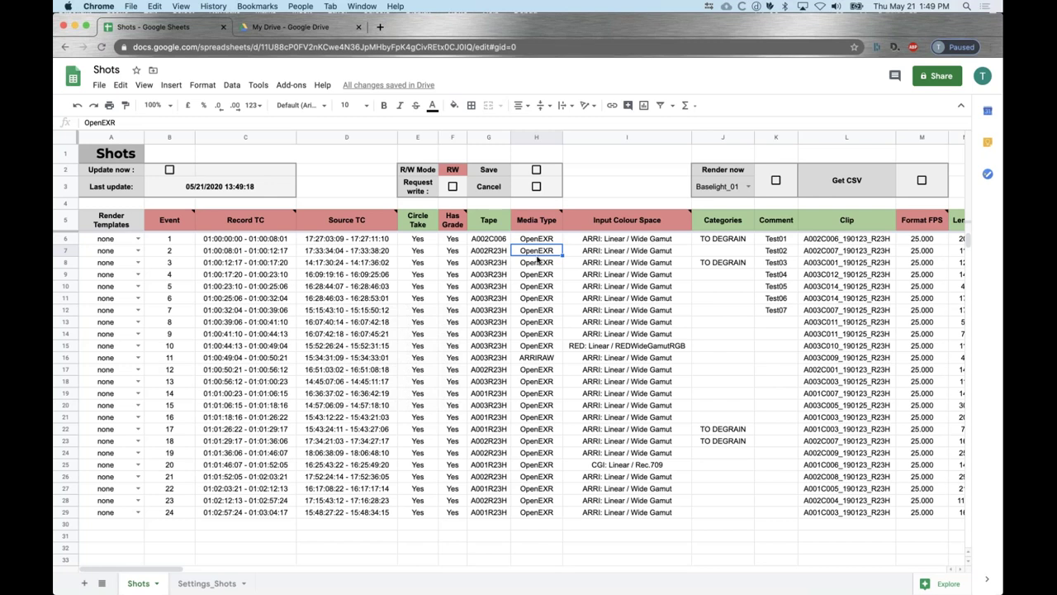
left_click(588, 197)
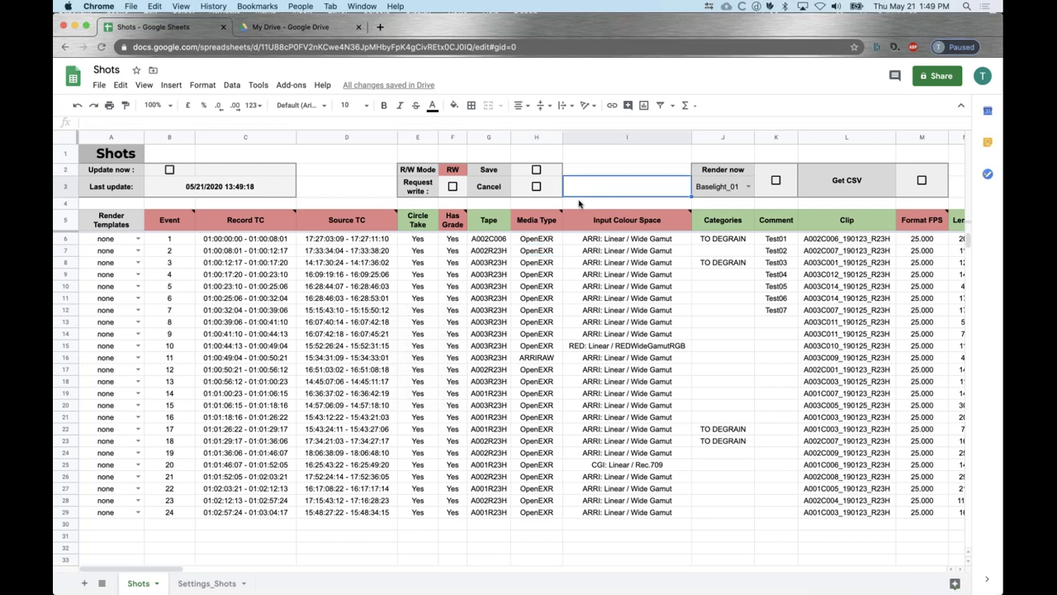
Step: Save the sheet's pending edits and check the Scene, Take and Circle Take columns in Baselight's Shots view
mouse_move(536, 226)
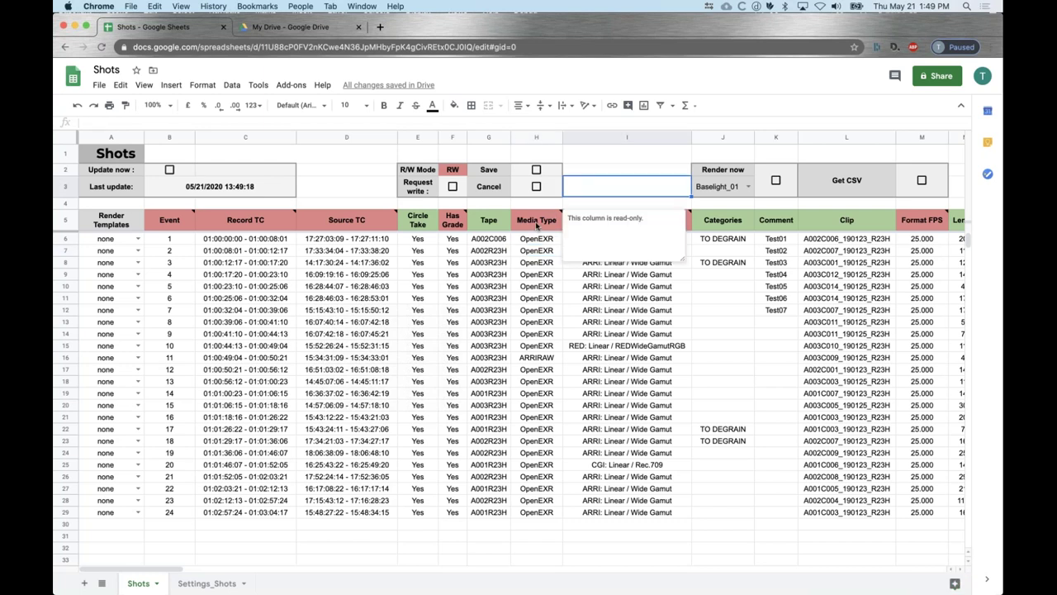
left_click(580, 156)
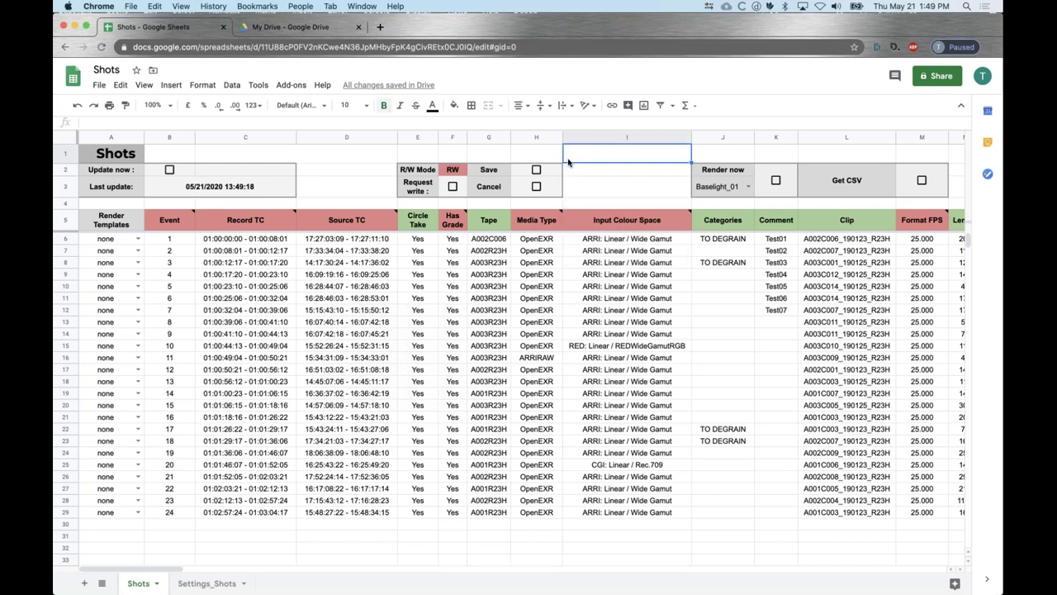
left_click(536, 170)
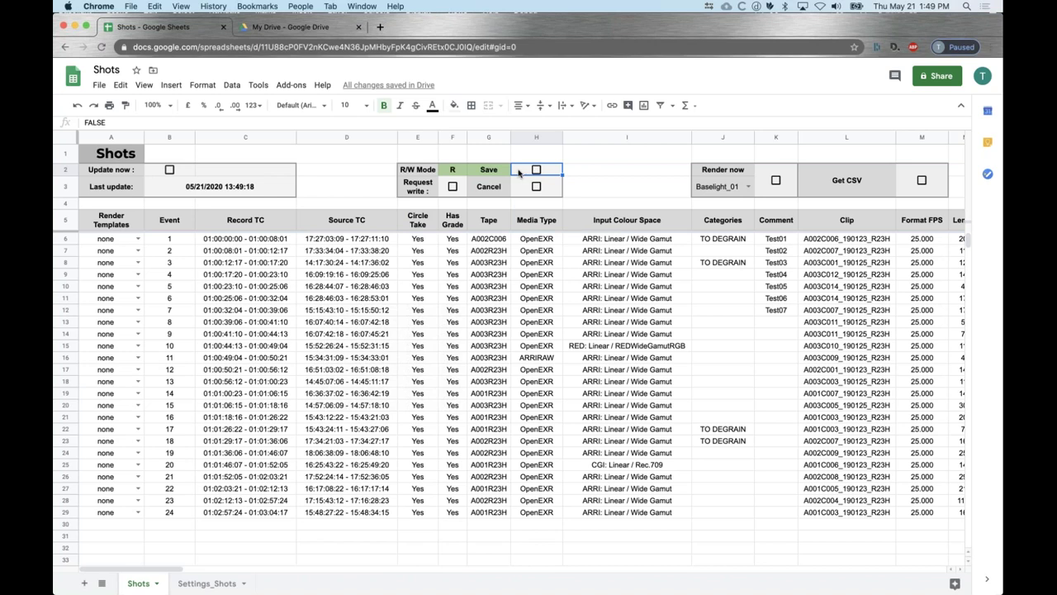
left_click(626, 174)
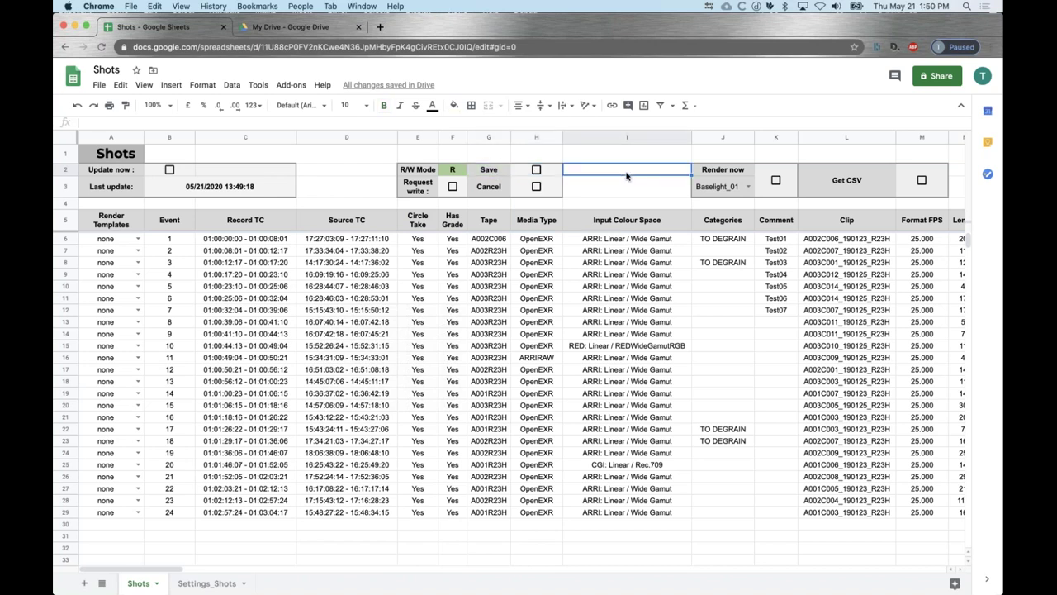
key("super+Tab")
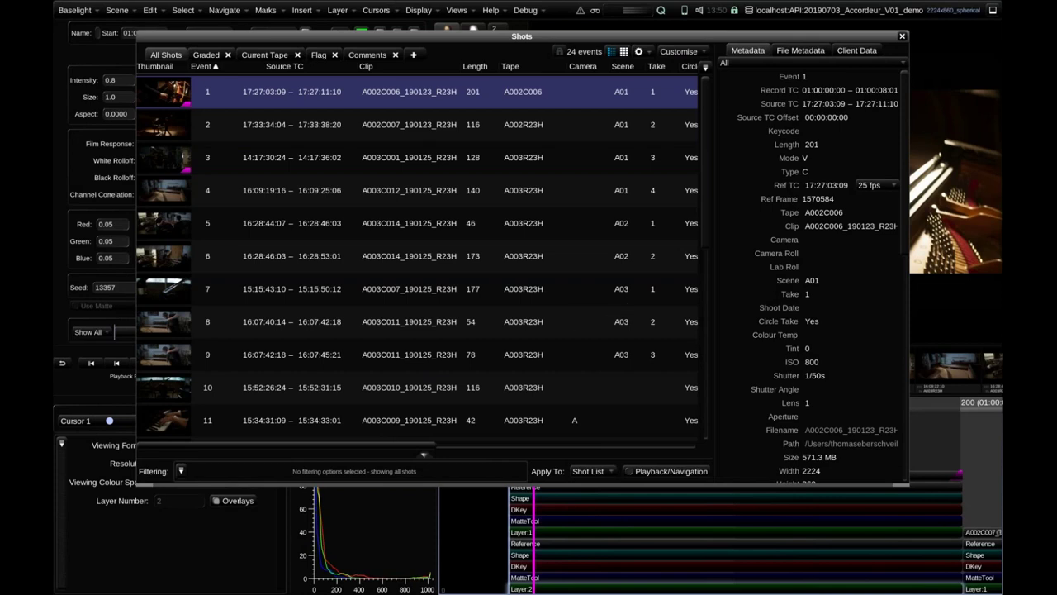
left_click_drag(424, 450, 576, 449)
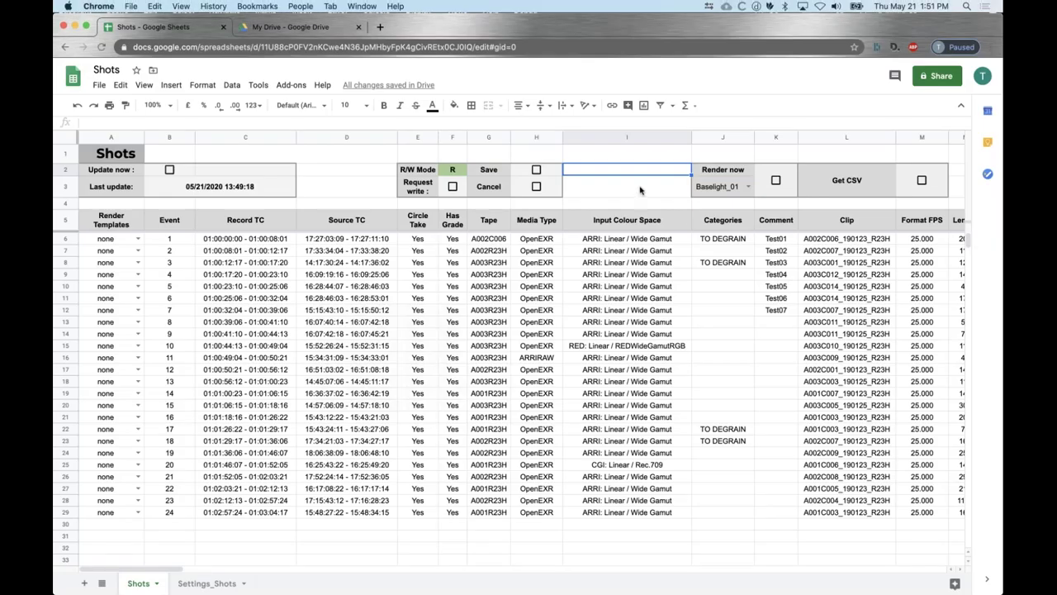
Step: Return to the Google Sheet and export the shot metadata with Get CSV
left_click(640, 190)
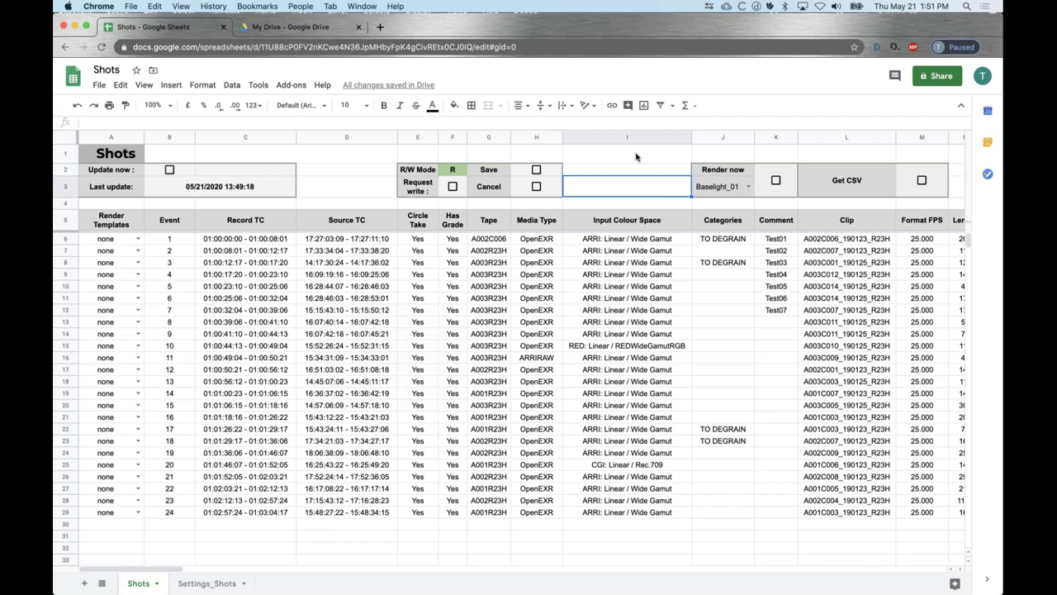
left_click(636, 155)
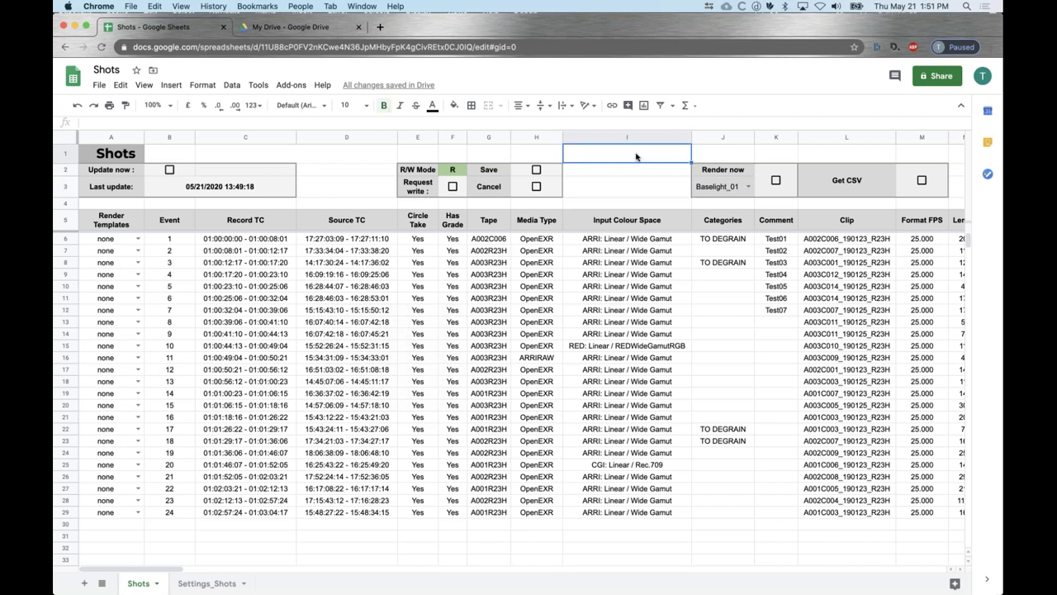
left_click(921, 155)
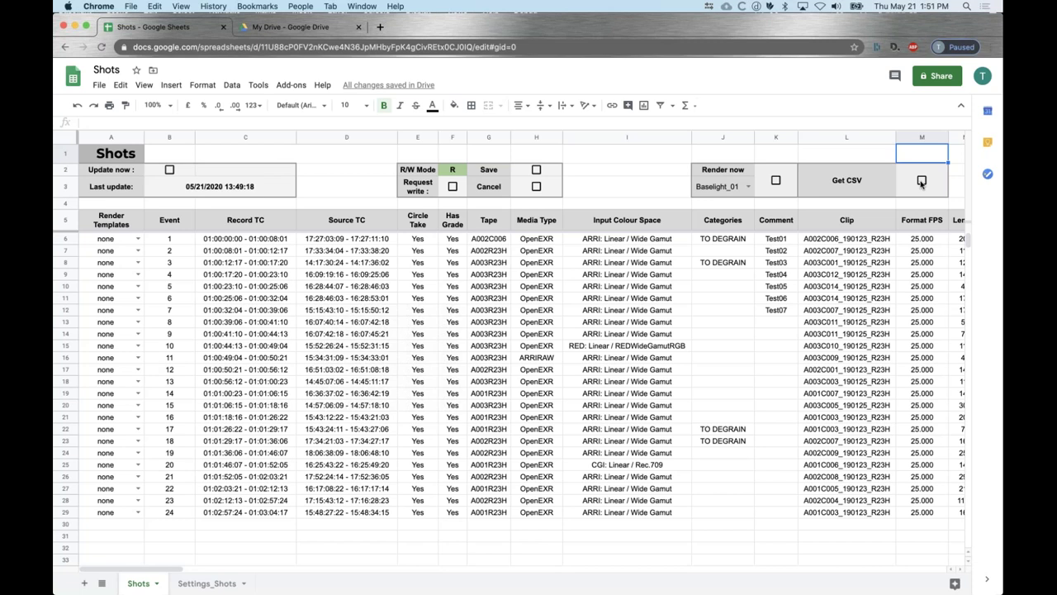
left_click(922, 181)
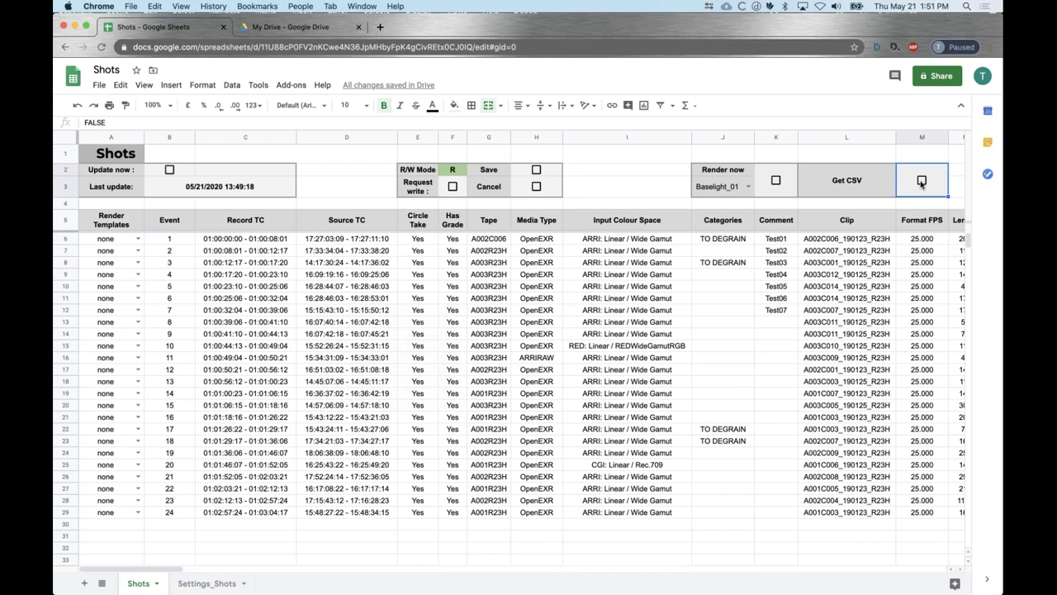
Step: Switch to Google Drive, inspect shots_metadata_05_21_2020__13h51.csv in MyFiles/MyCSV, and close Drive to return to the Shots sheet
left_click(325, 27)
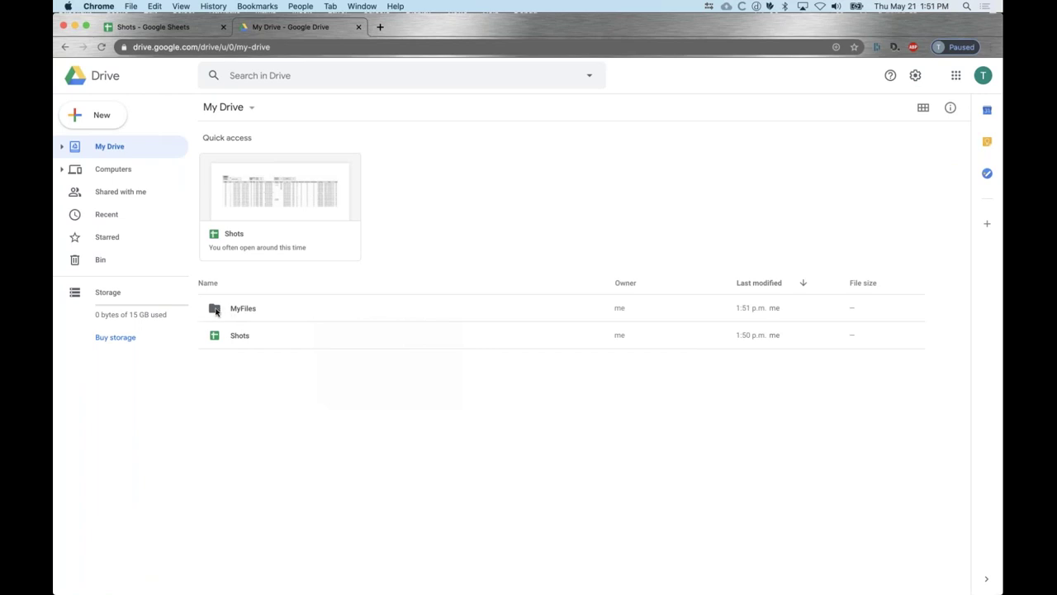
double_click(214, 311)
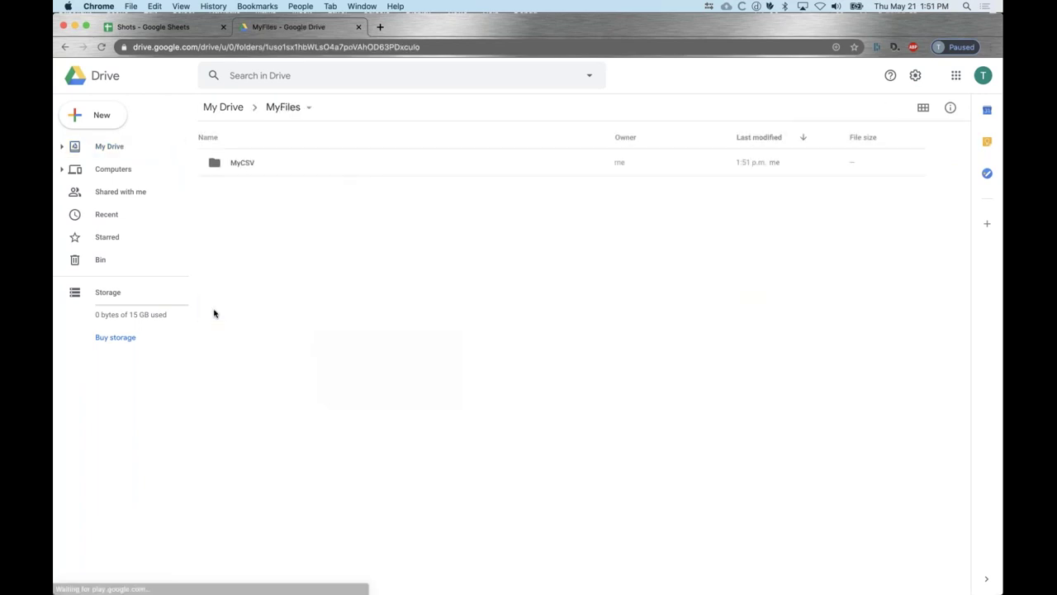
double_click(214, 164)
left_click(258, 166)
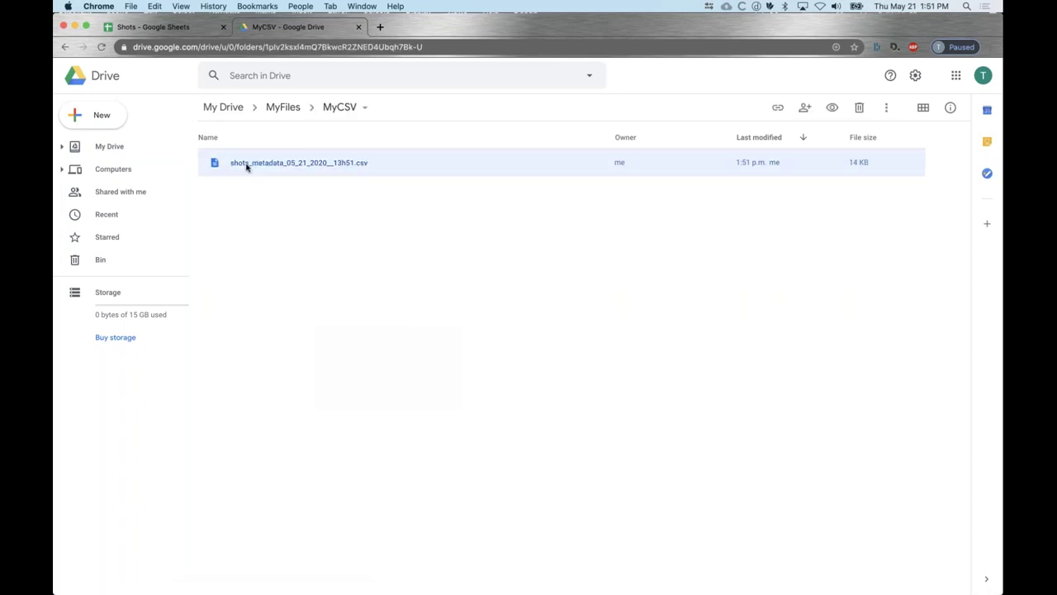
double_click(246, 165)
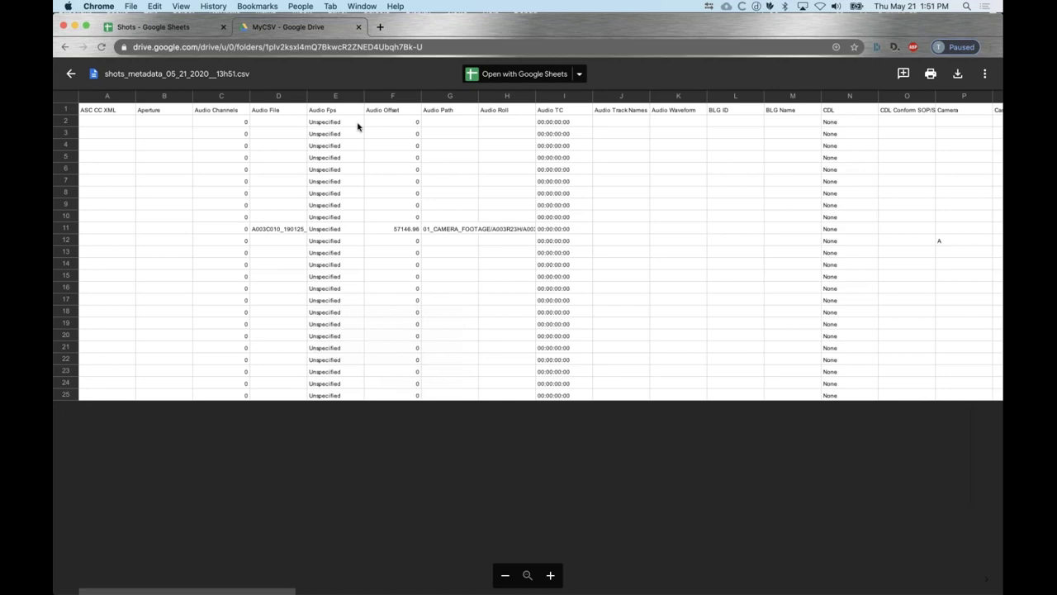
left_click(359, 29)
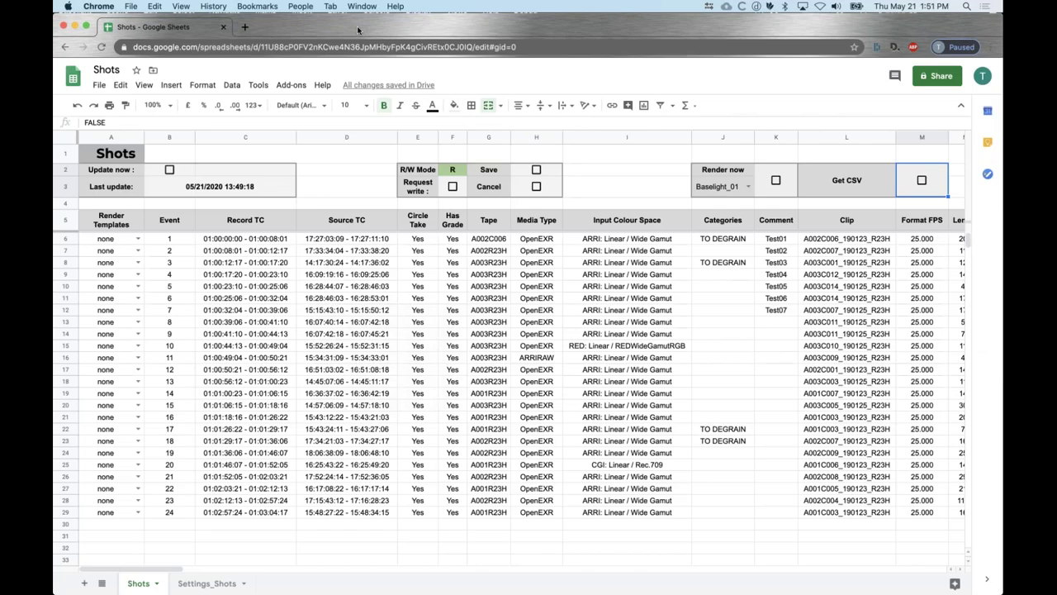
left_click(333, 195)
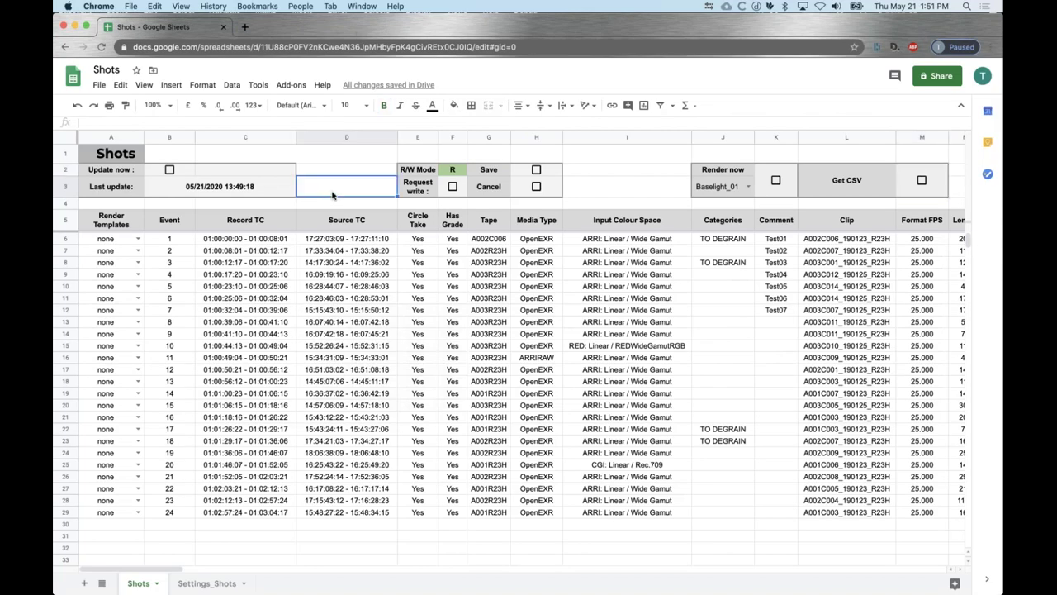
Step: Switch to Baselight and examine the deliverables in the Render view, including ProRes_Graded_Rec1886
key("super+Tab")
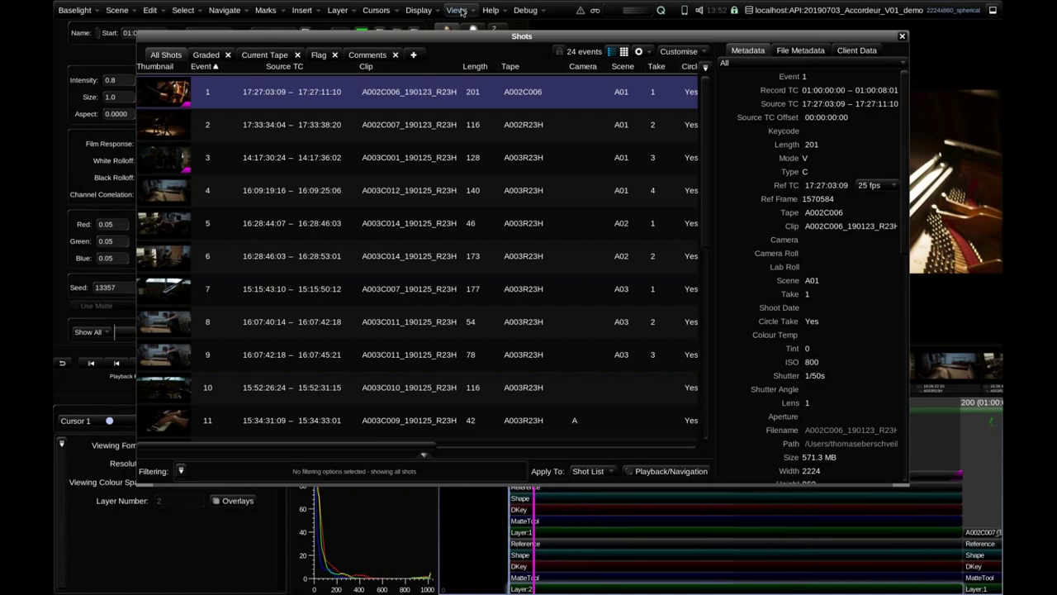
left_click(464, 10)
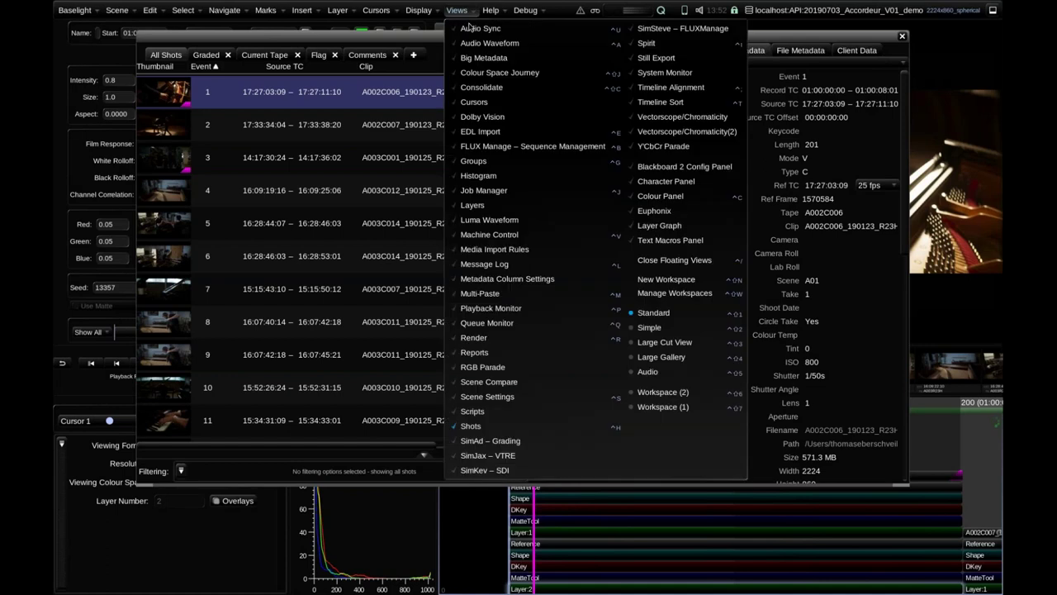
left_click(473, 338)
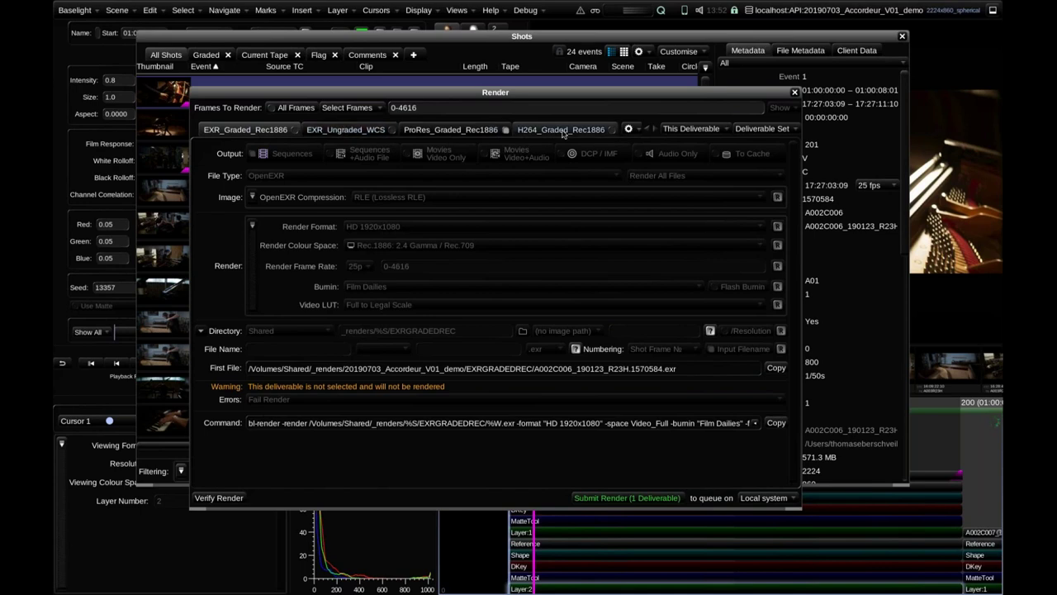
left_click(465, 131)
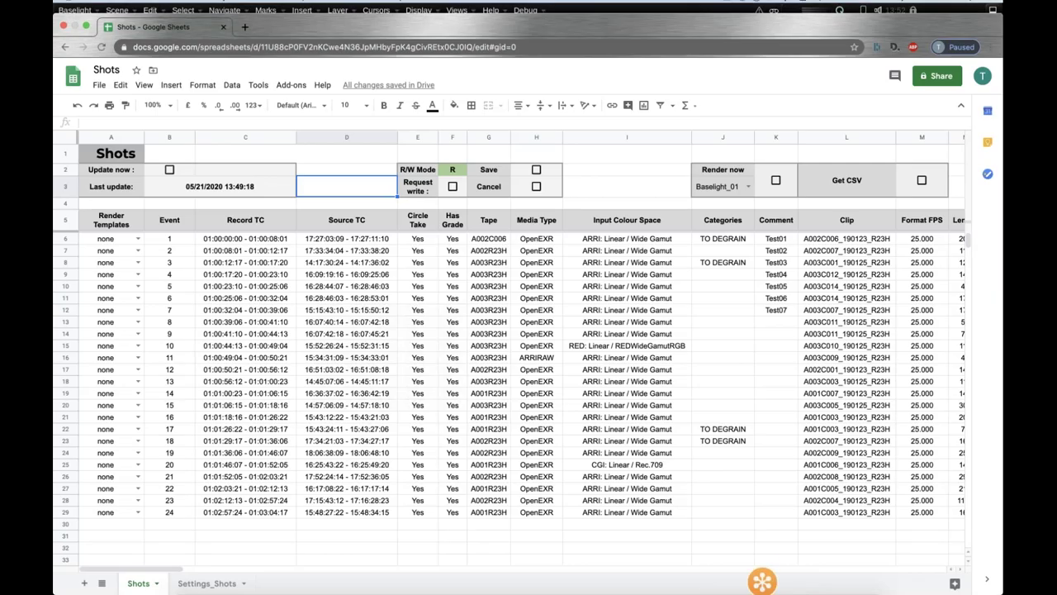
Step: Return to the Google Sheet and check which render templates are offered for event 3
left_click(318, 171)
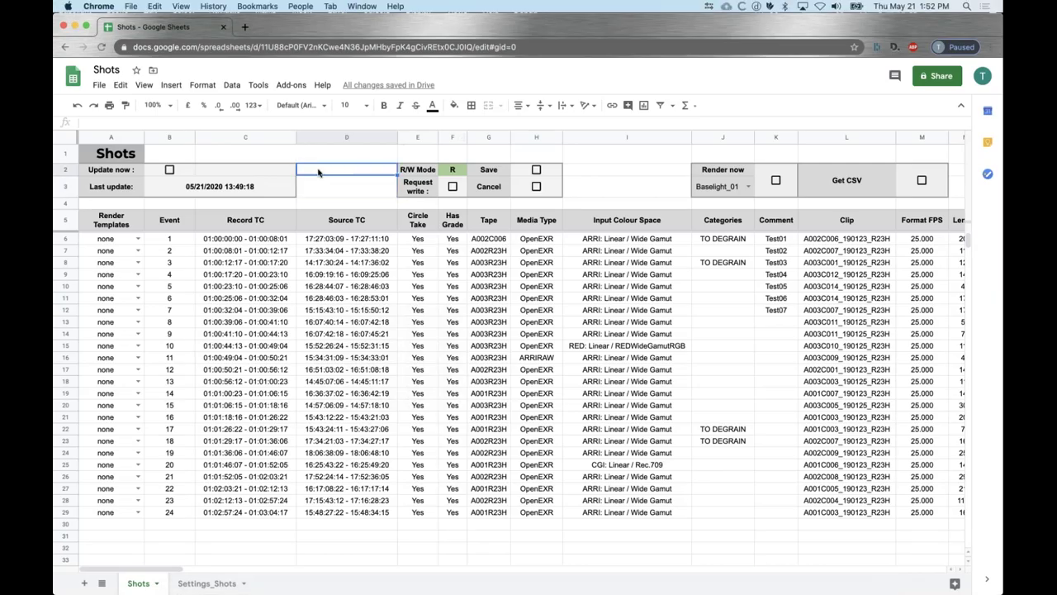
left_click(166, 154)
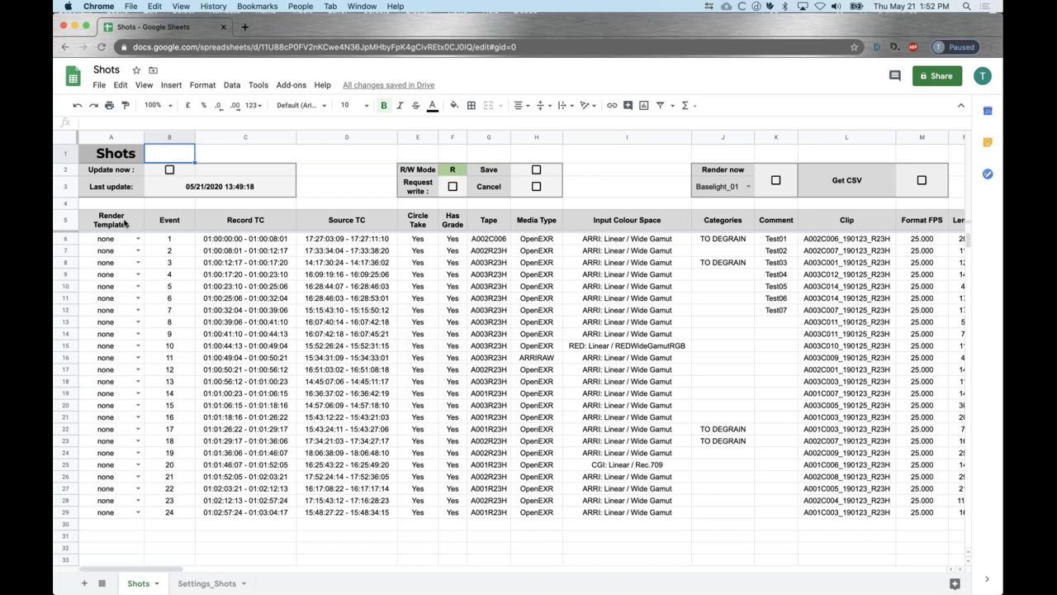
left_click(138, 263)
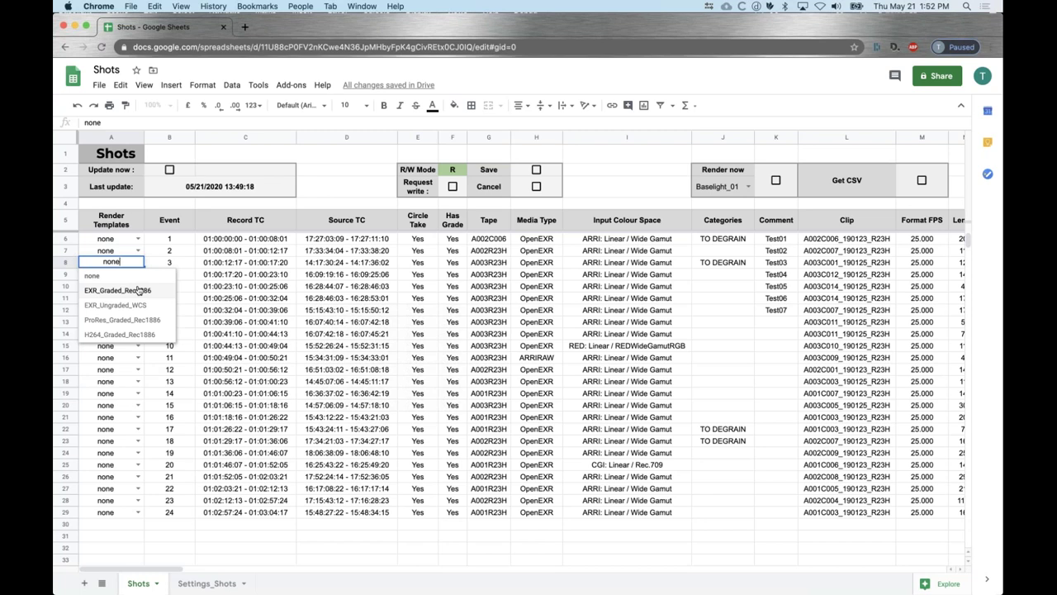
left_click(210, 250)
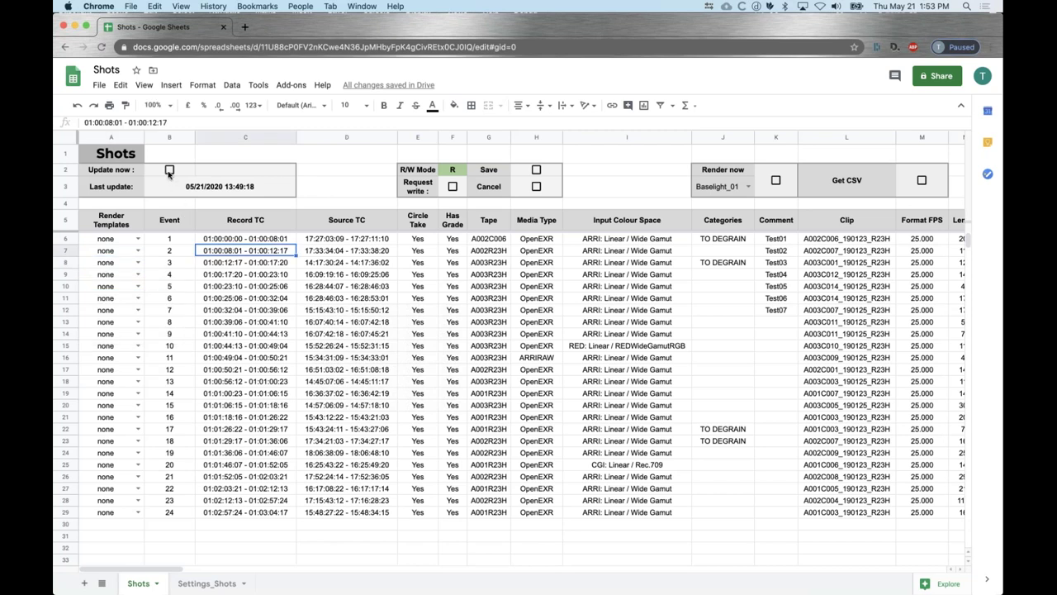
left_click(173, 289)
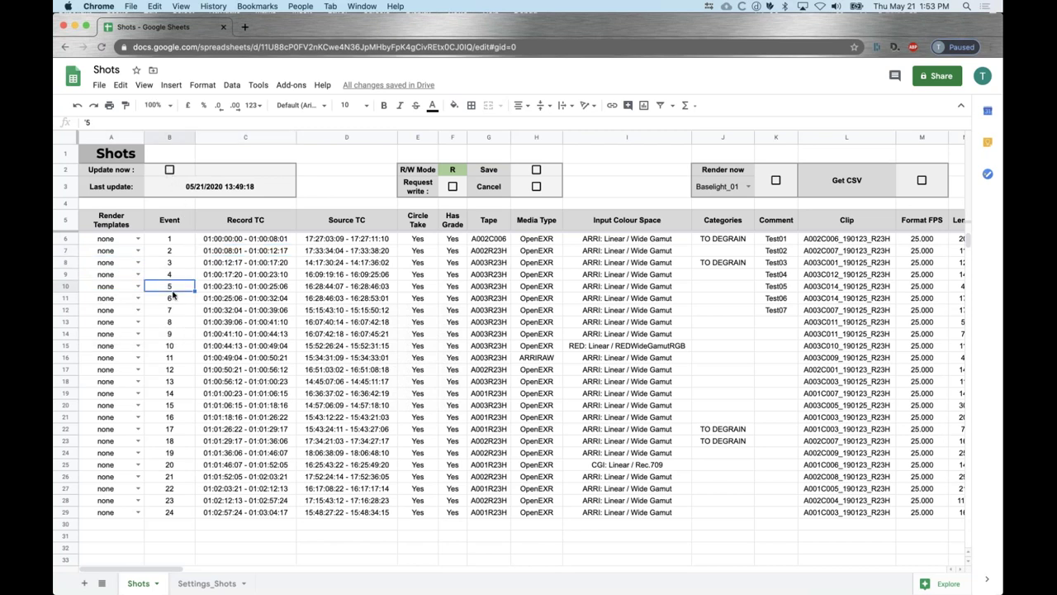
Step: Set the render template of event 3 to EXR_Ungraded_WCS
left_click(71, 262)
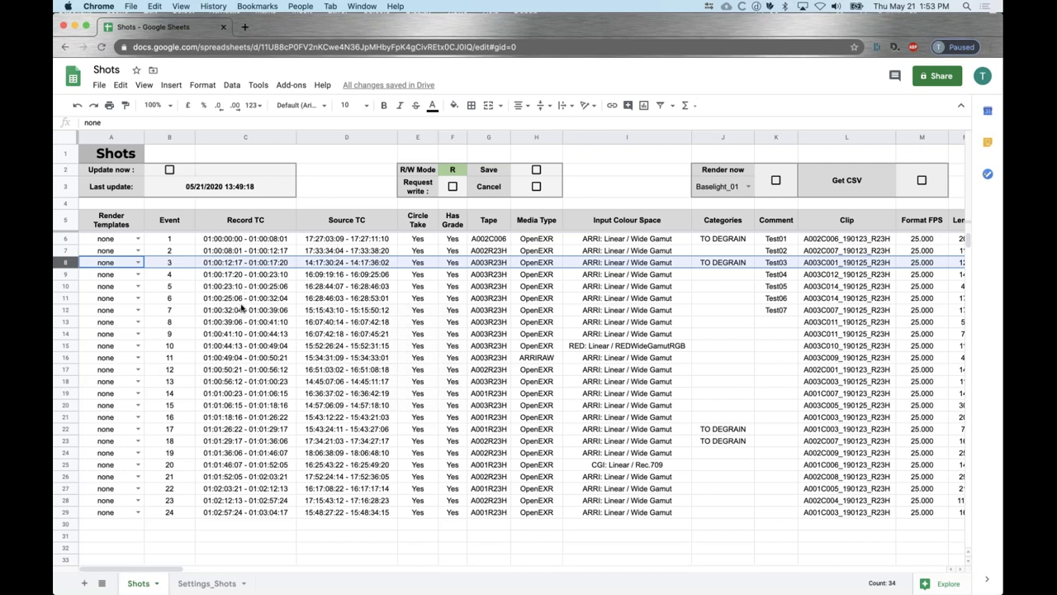
left_click(138, 263)
left_click(138, 262)
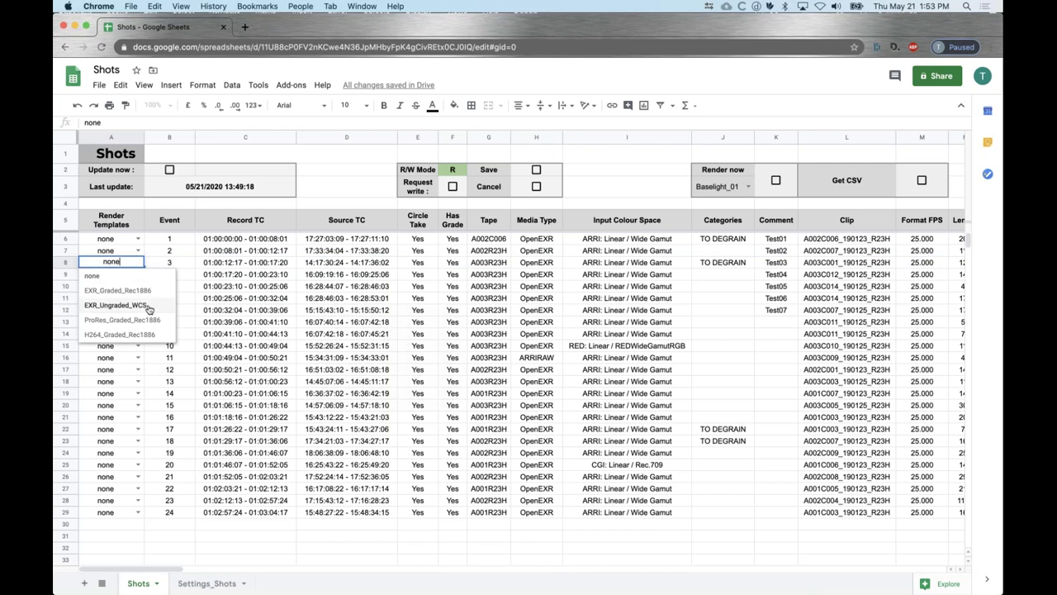
left_click(116, 305)
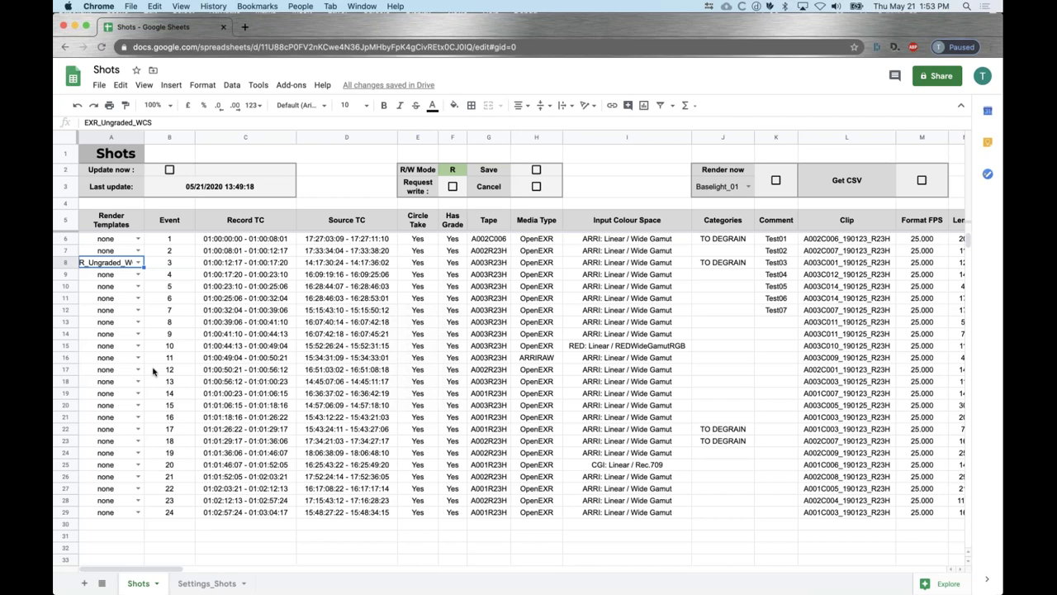
Step: Set the render template of event 17 to ProRes_Graded_Rec1886 and copy it to events 18 and 19
left_click(64, 430)
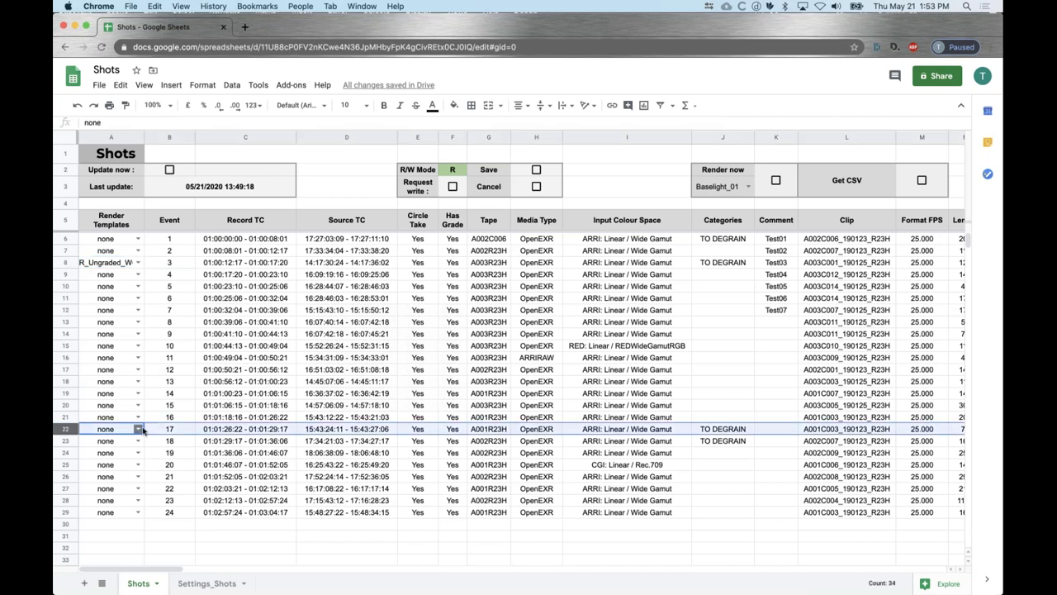
left_click(138, 429)
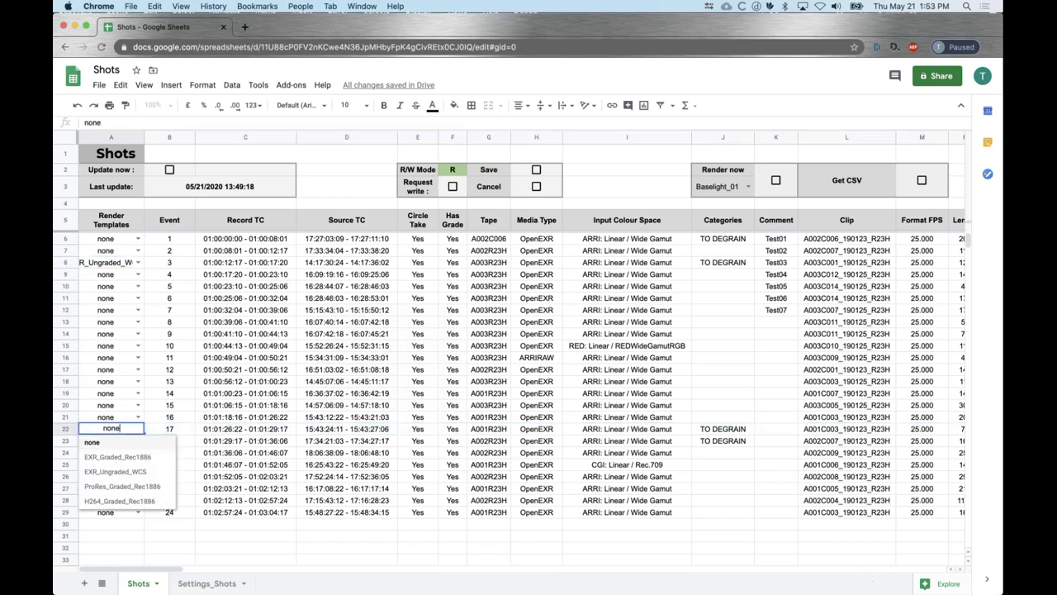
left_click(132, 487)
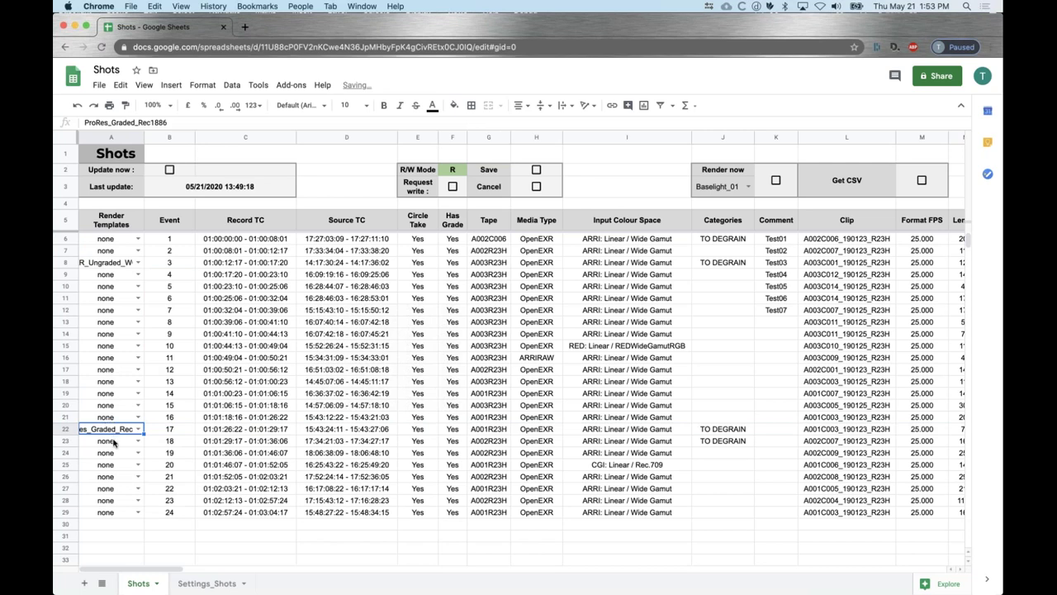
key("super+c")
left_click(114, 444)
left_click(109, 454, "shift")
key("super+v")
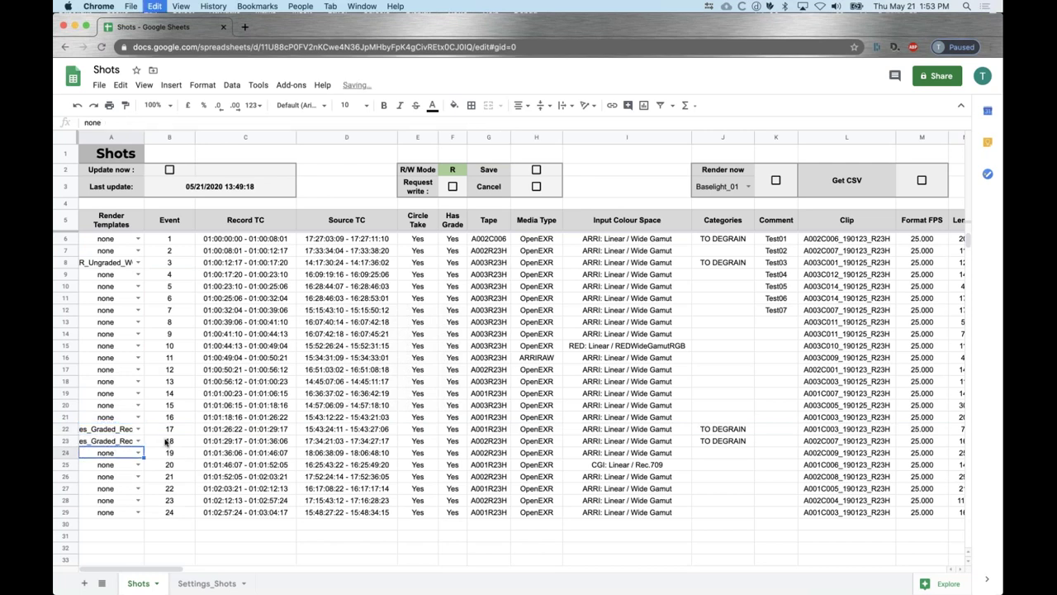
left_click(159, 441)
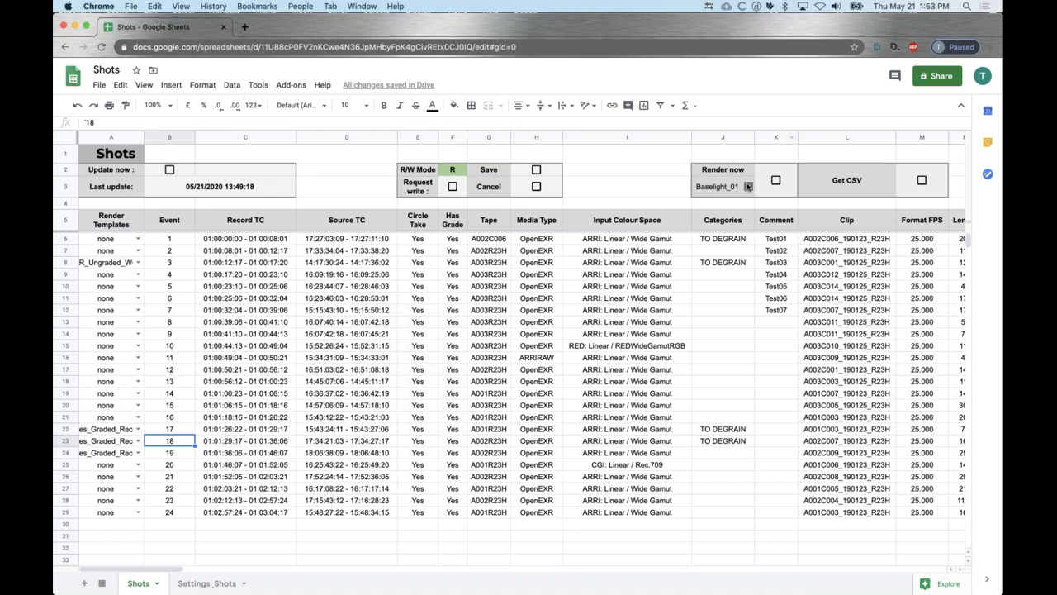
Step: Check which render machines are offered for Render now, keeping Baselight_01 selected
double_click(747, 187)
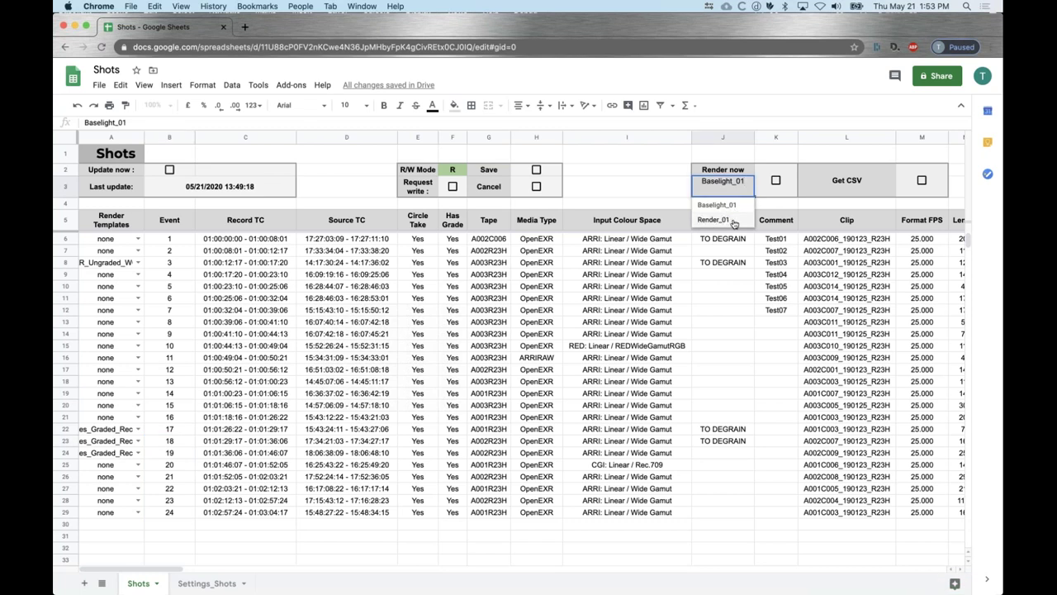
key("shift+Tab")
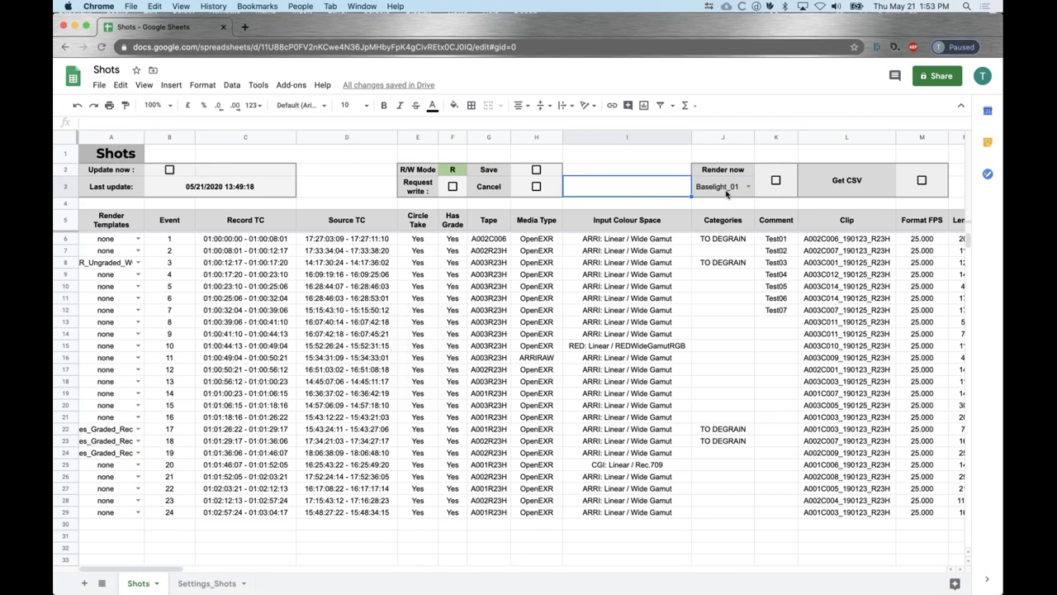
Step: Start rendering the shots that have render templates assigned on Baselight_01
left_click(775, 180)
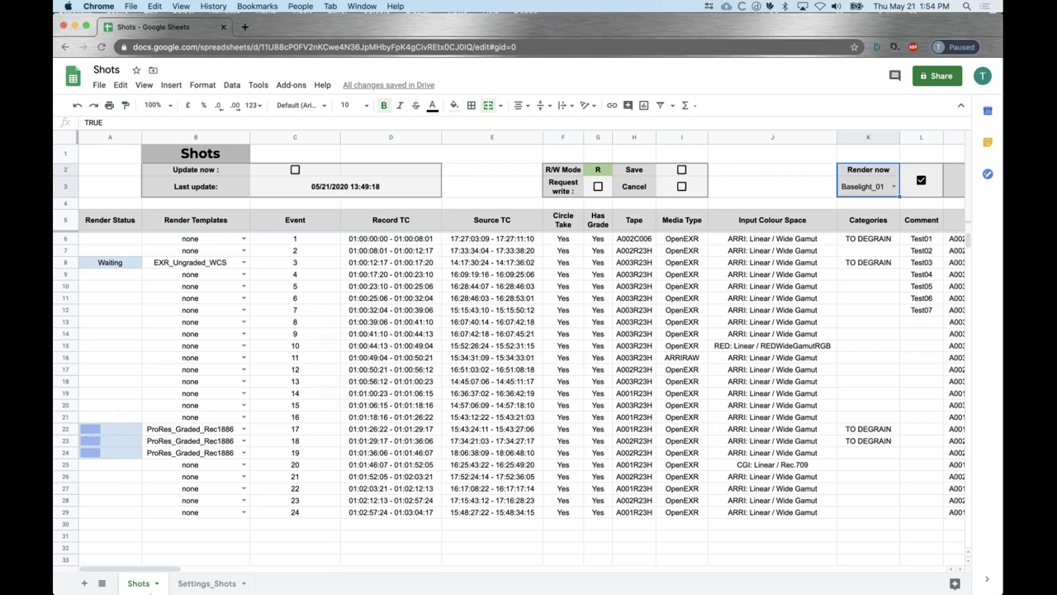
Step: Switch to Finder, look at the rendered files in the ProRes folder of _renders/20190703_Accordeur_V01_demo, and close the window
left_click(192, 575)
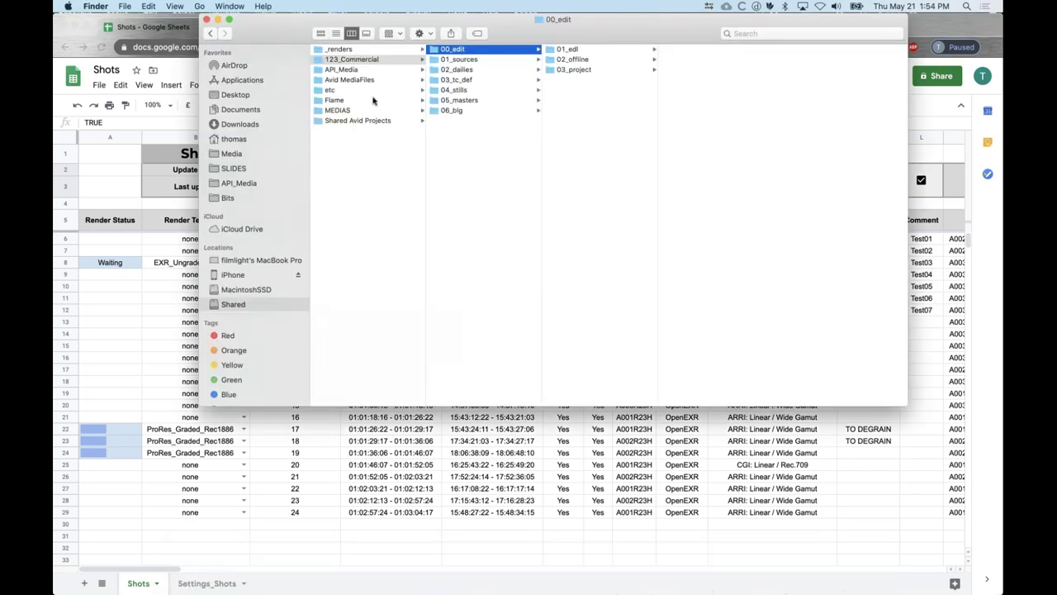
left_click(358, 50)
left_click(498, 50)
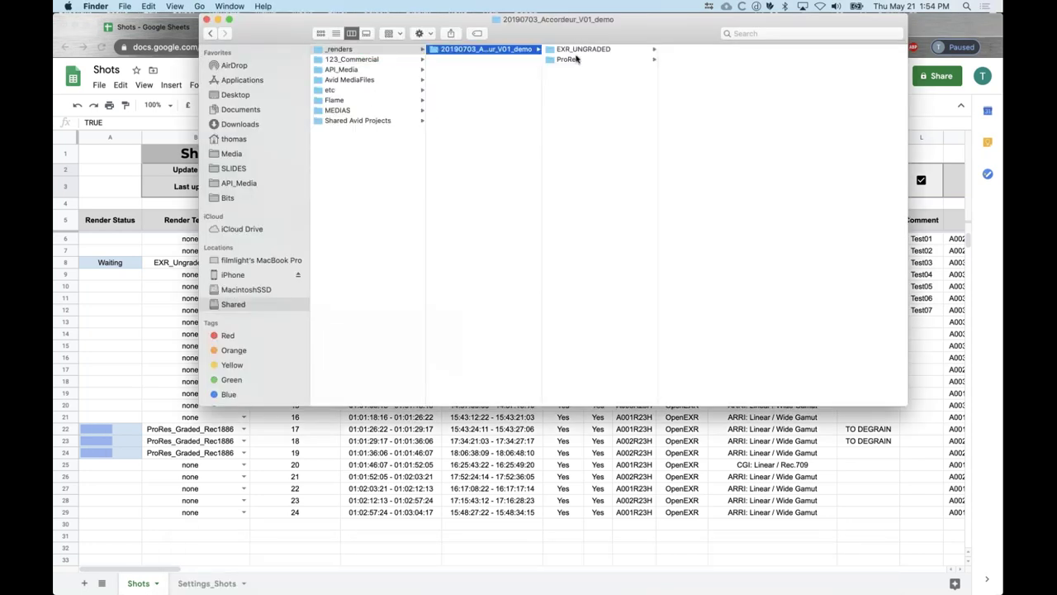
left_click(580, 60)
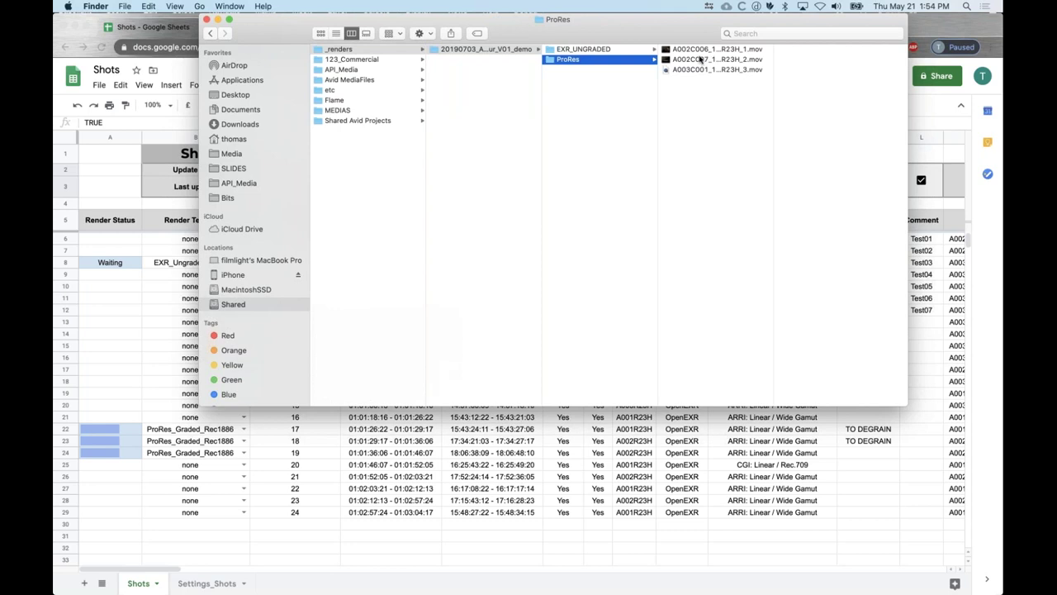
left_click(502, 101)
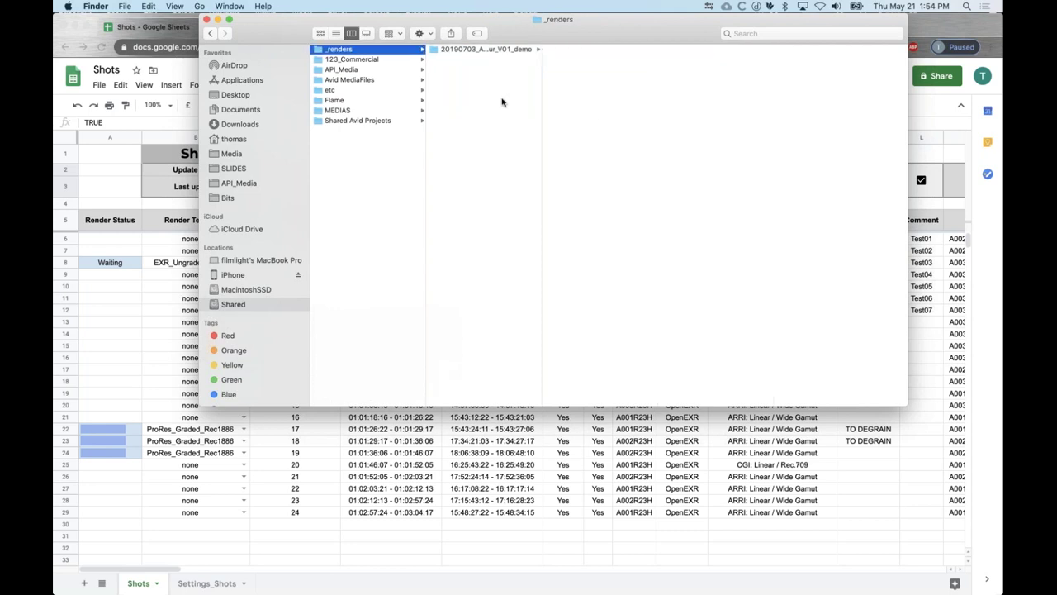
left_click(206, 20)
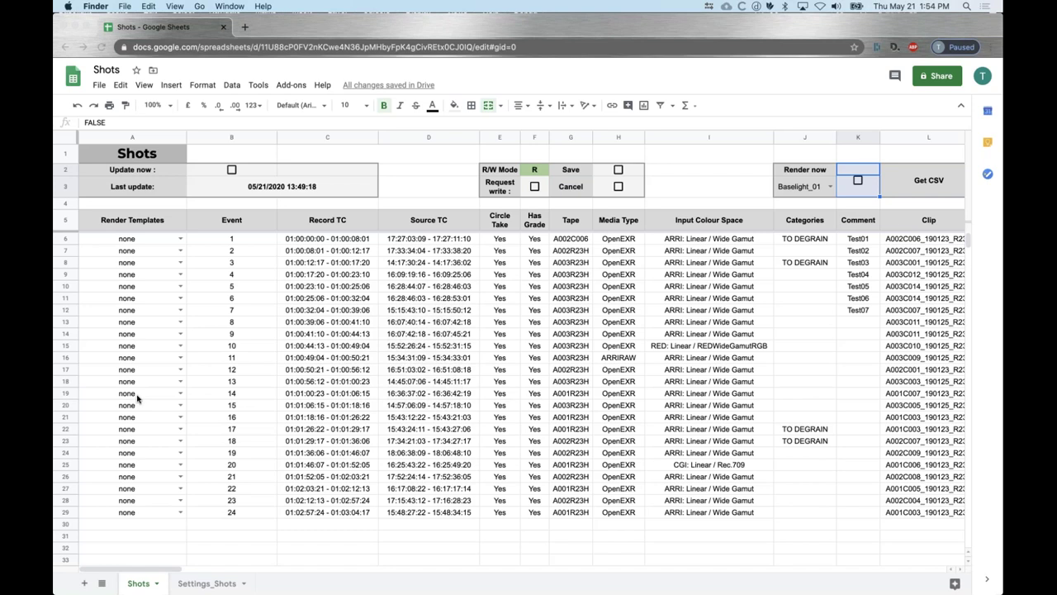
Step: Switch to Preview and advance from the Classes slide to 210.png, the overview of FL-API classes and Google APIs
key("super+Tab")
key("super+Tab")
key("super+Tab")
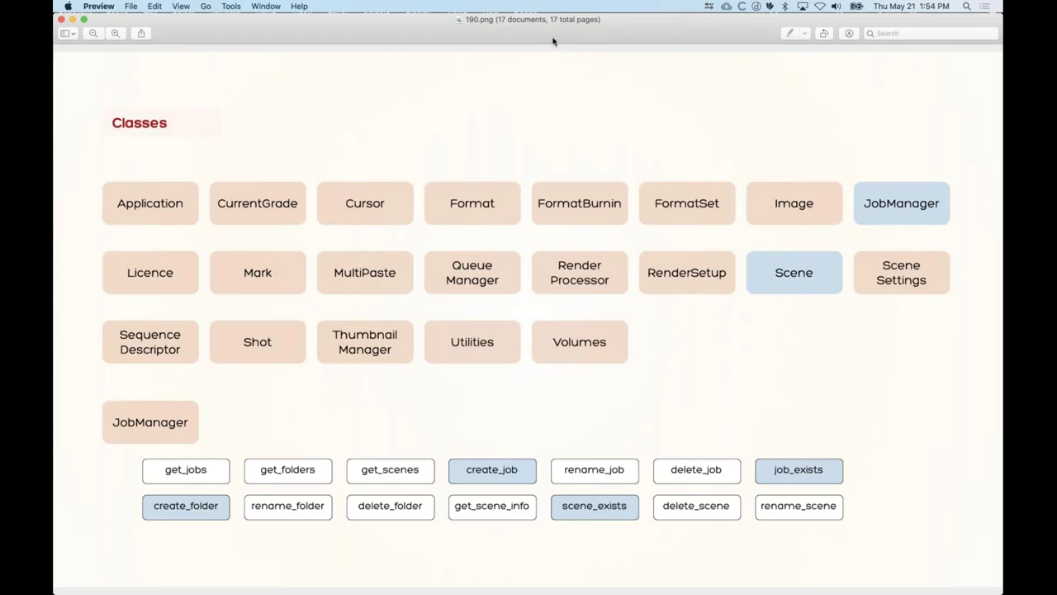
key("Down")
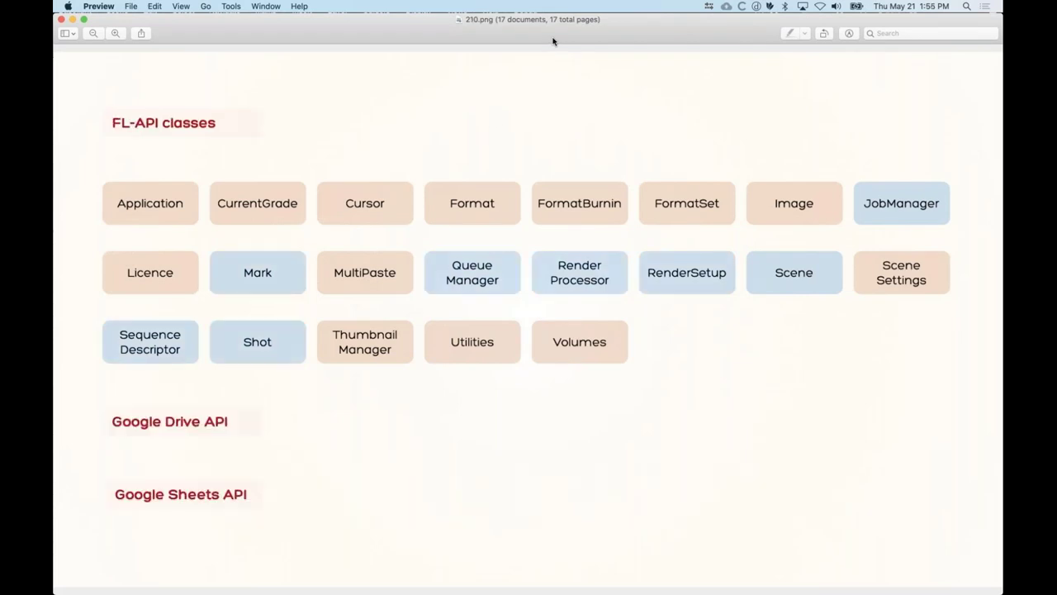